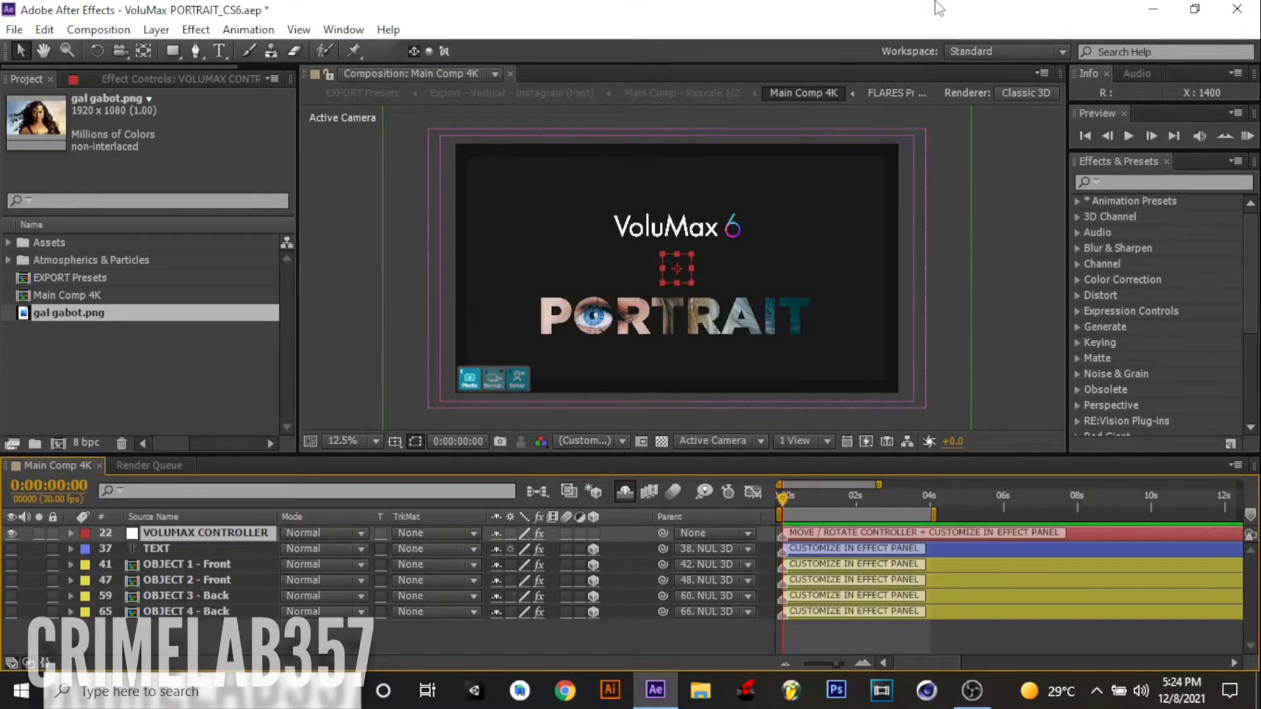
Step: Add the portrait PNG to the 01 - Photo composition's timeline
double_click(463, 381)
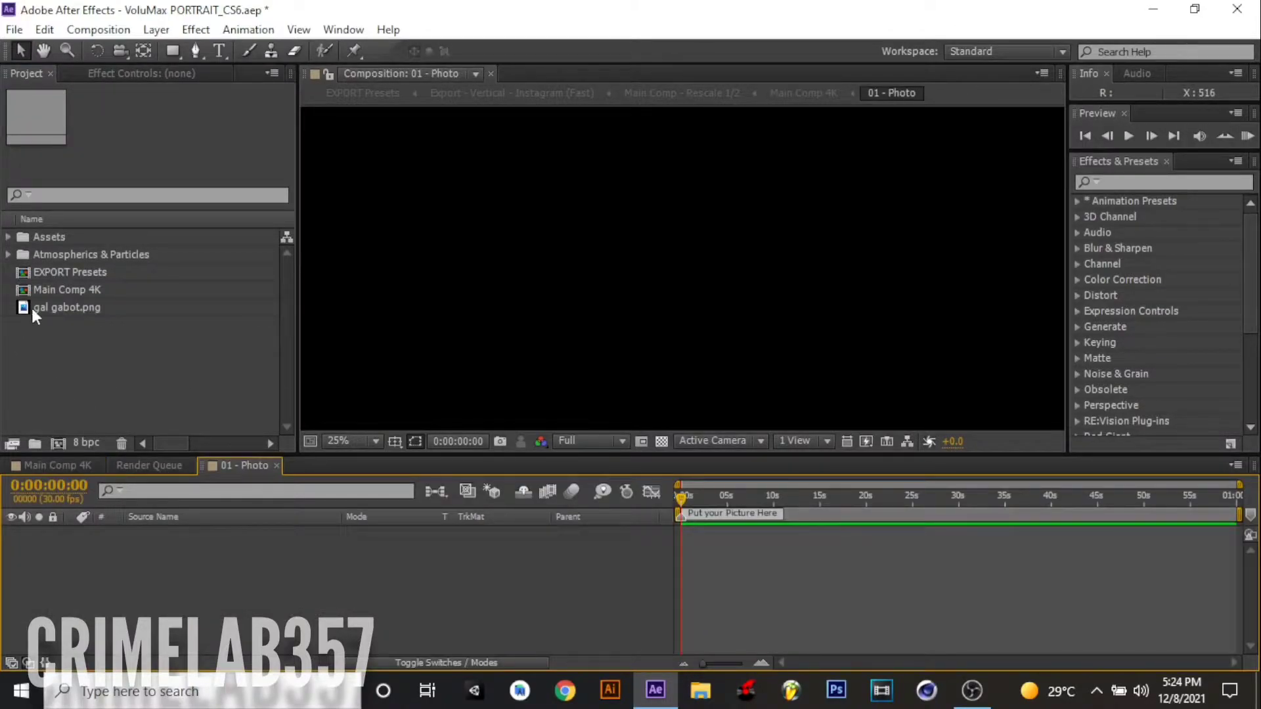
left_click_drag(32, 308, 108, 568)
scroll(698, 262, "down", 1)
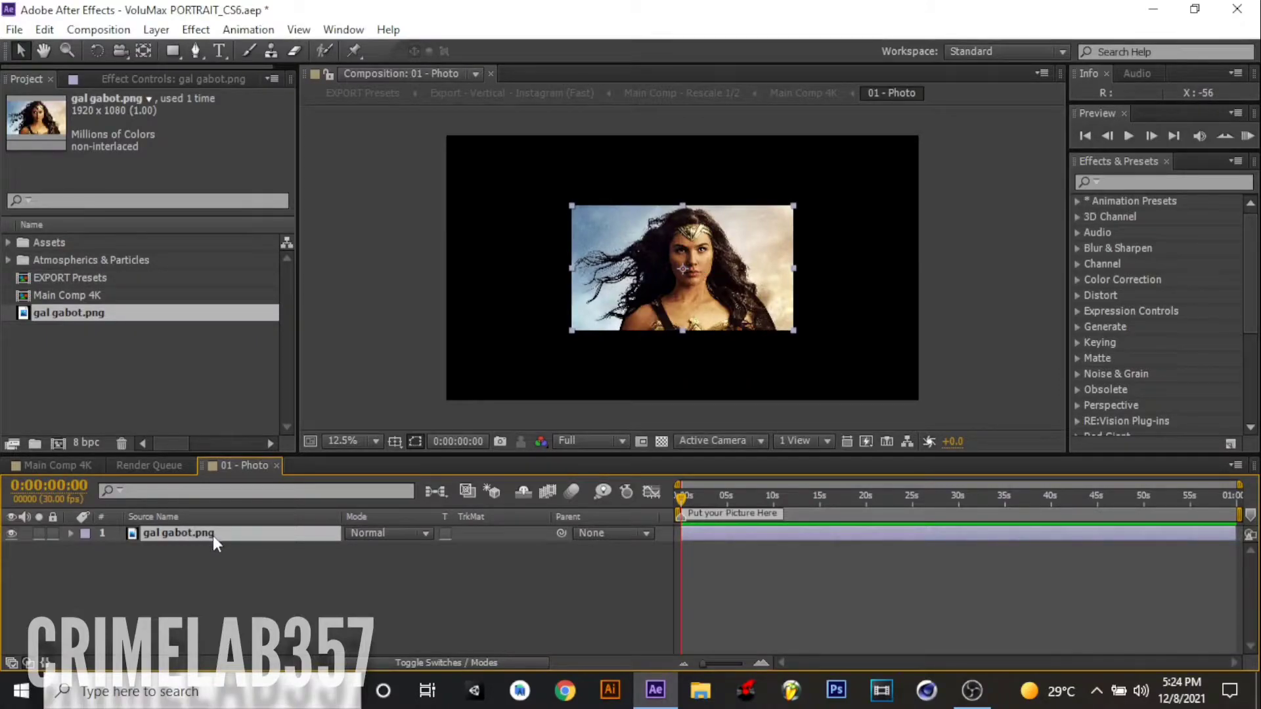
Step: Scale the photo to 222% to fill the frame, then return to Main Comp 4K
key("s")
mouse_move(402, 549)
left_mouse_down()
mouse_move(460, 555)
mouse_move(424, 549)
left_mouse_up()
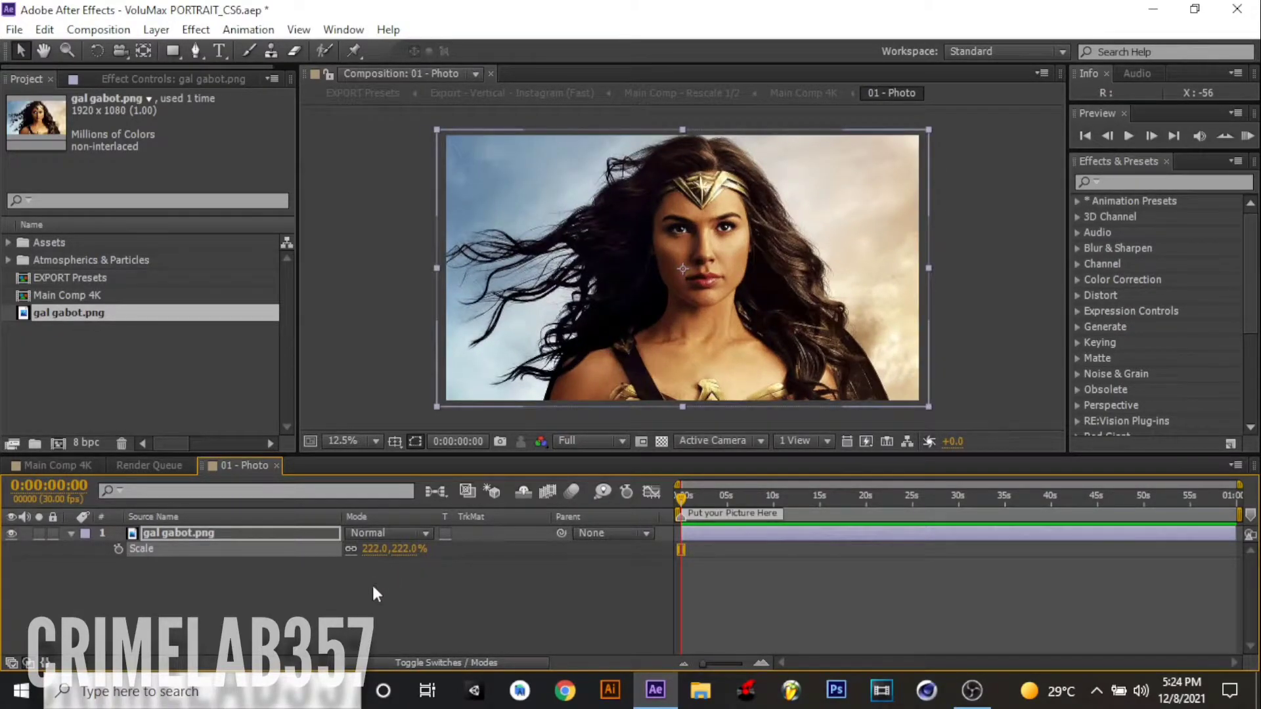
left_click(372, 587)
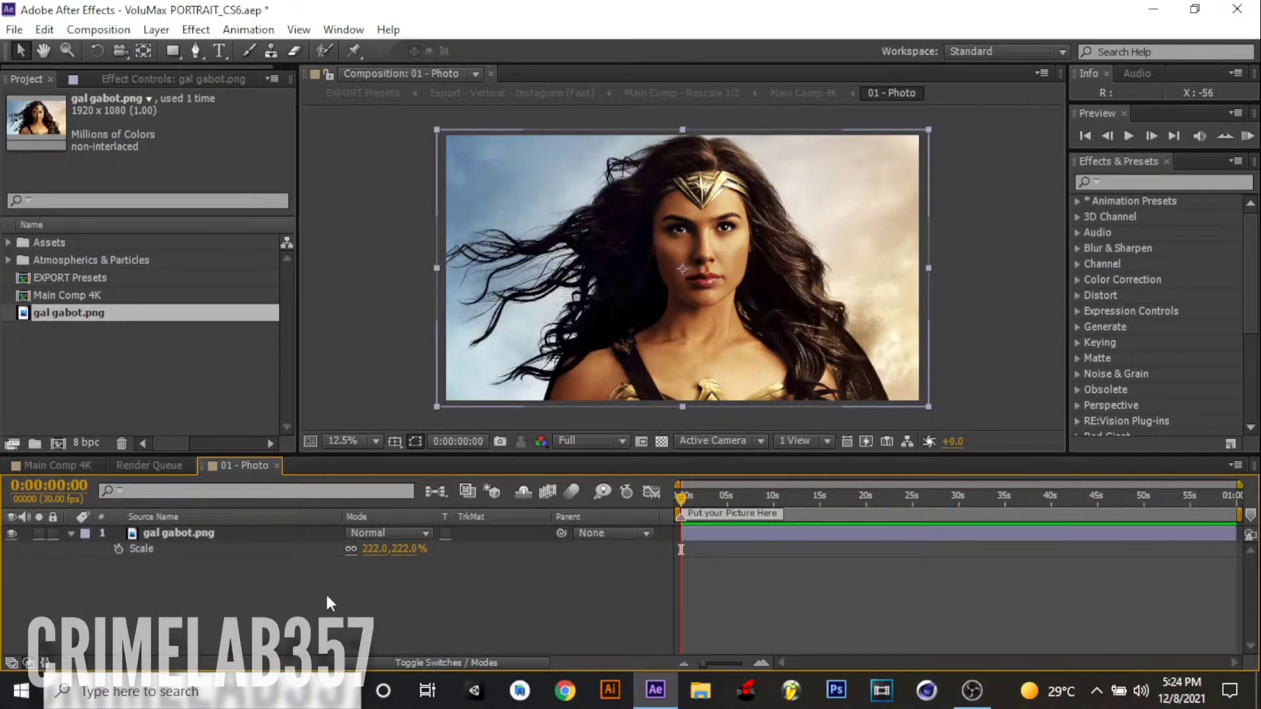
left_click(67, 468)
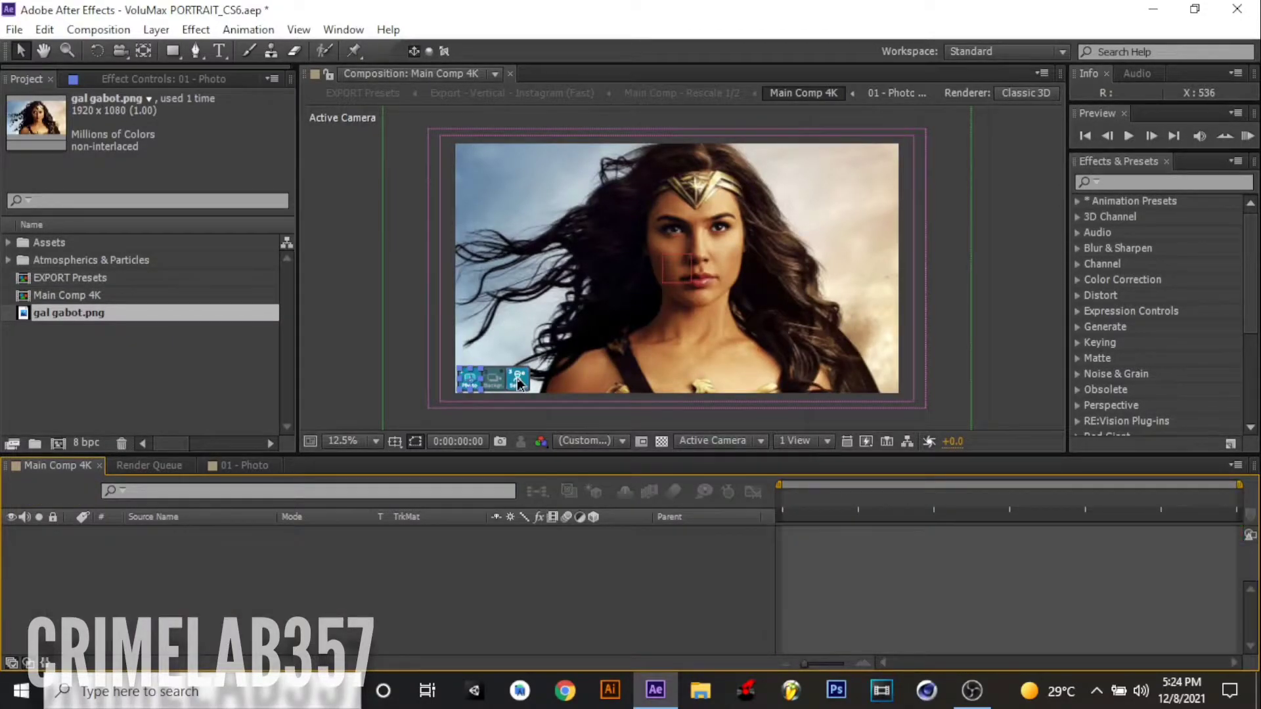
Step: Open 03 - Portrait Setup and hide the blue wireframe head on layer 28
double_click(518, 379)
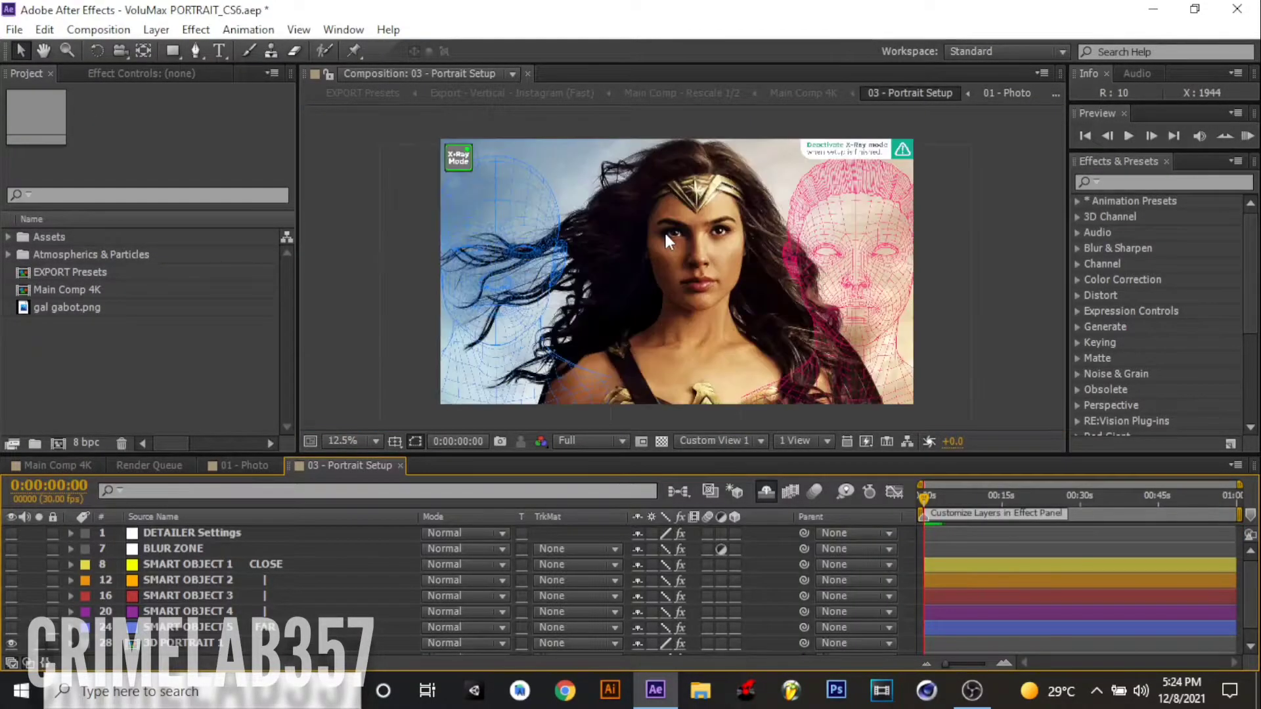
left_click(10, 644)
scroll(199, 640, "down", 1)
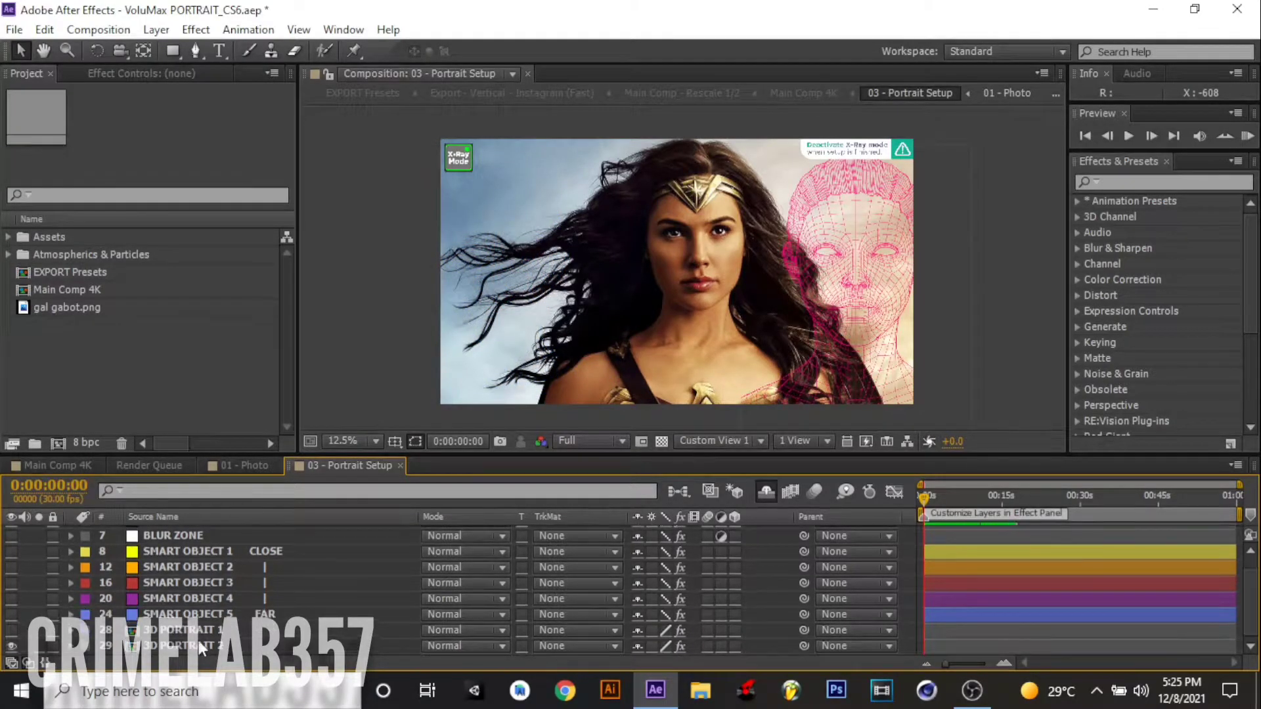
Step: Move the pink 3D PORTRAIT 2 wireframe head over her face, nudging it down and left
left_click(199, 643)
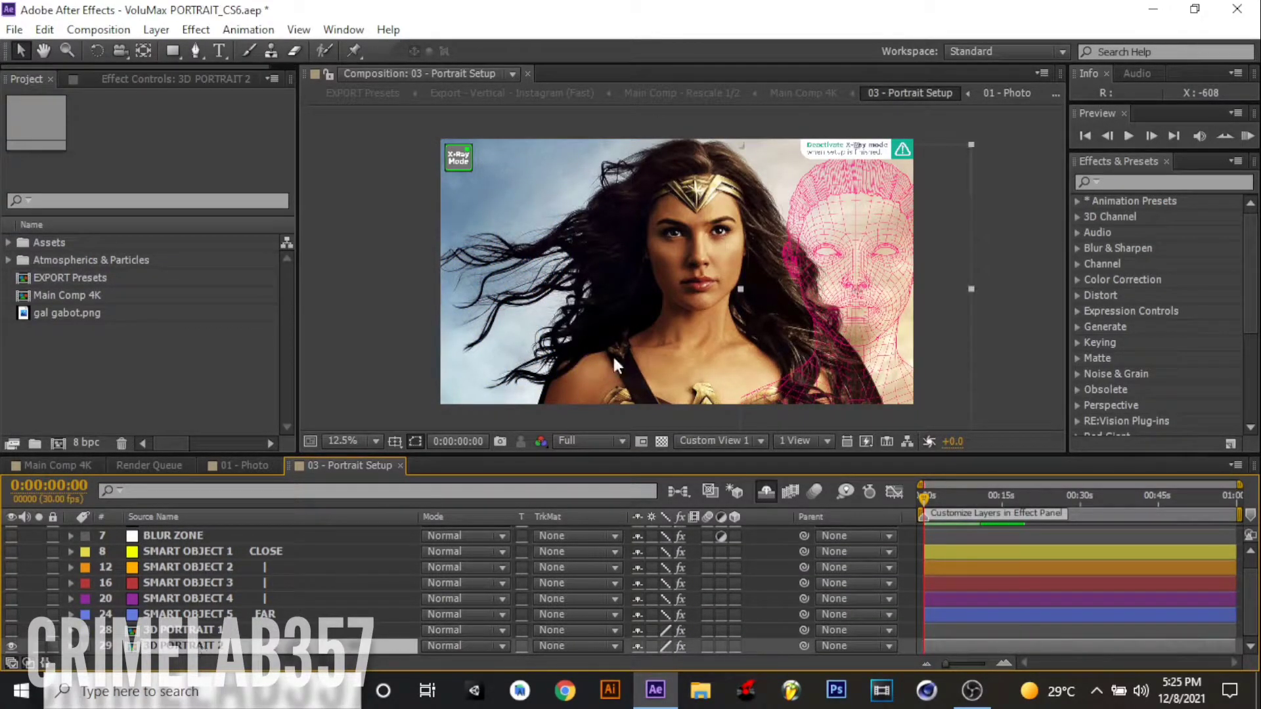
left_click_drag(874, 210, 710, 205)
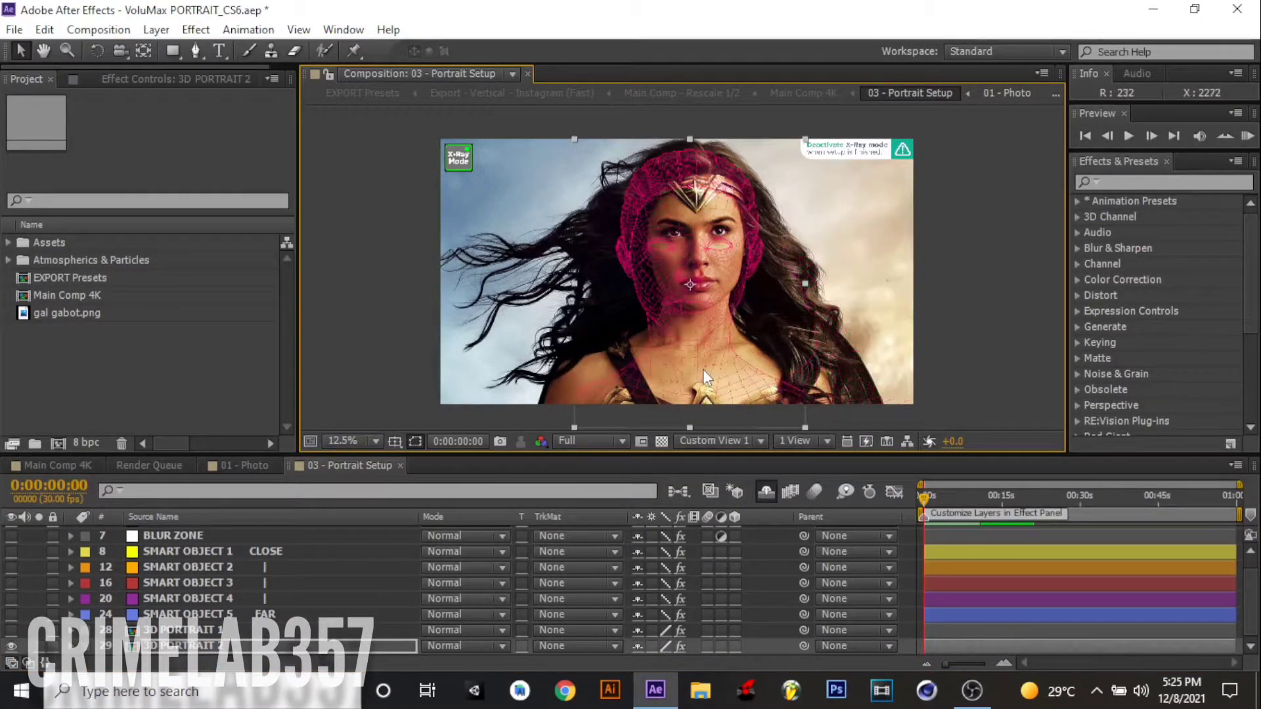
left_click_drag(712, 289, 718, 275)
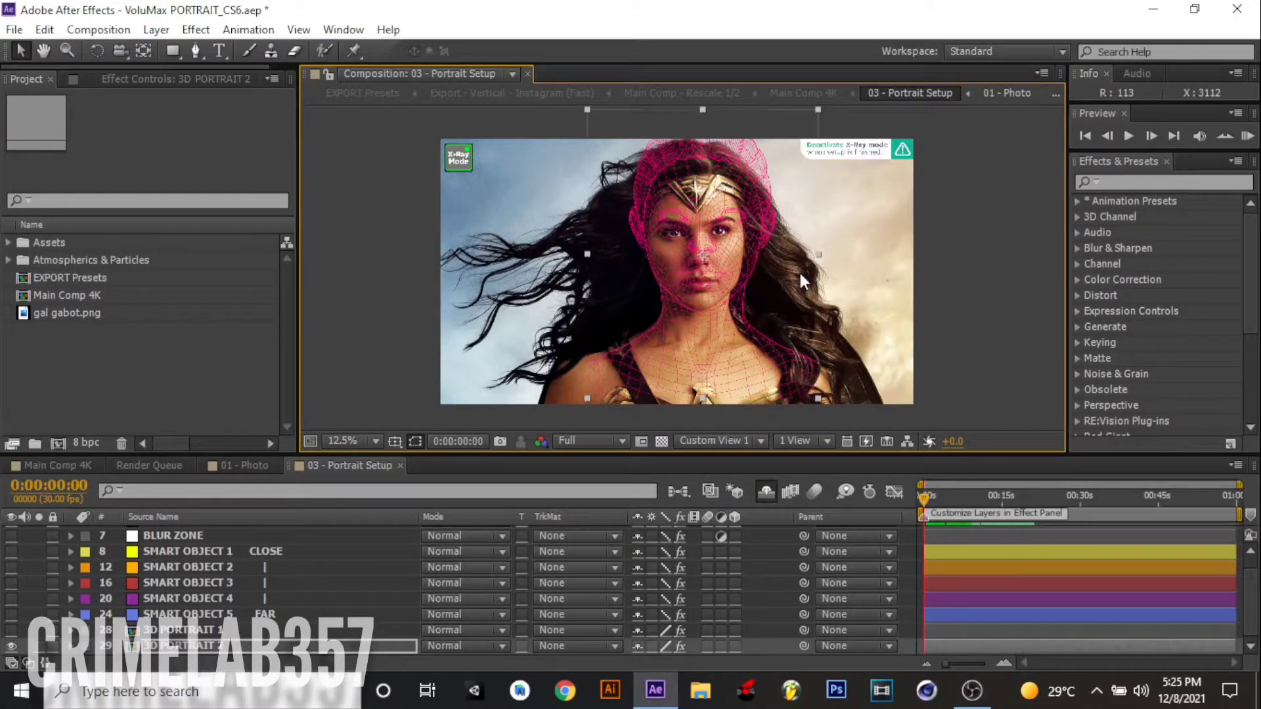
key("shift+Down")
key("shift+Down")
key("shift+Down")
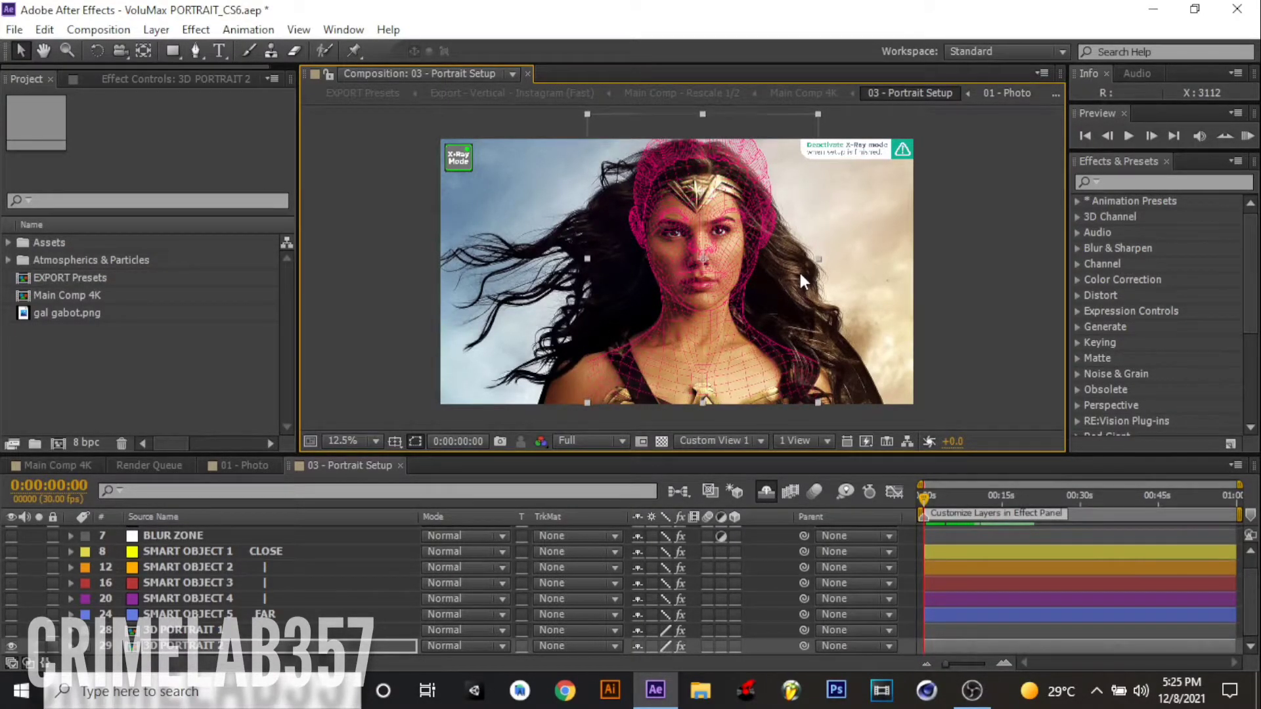
key("shift+Down")
key("shift+Down")
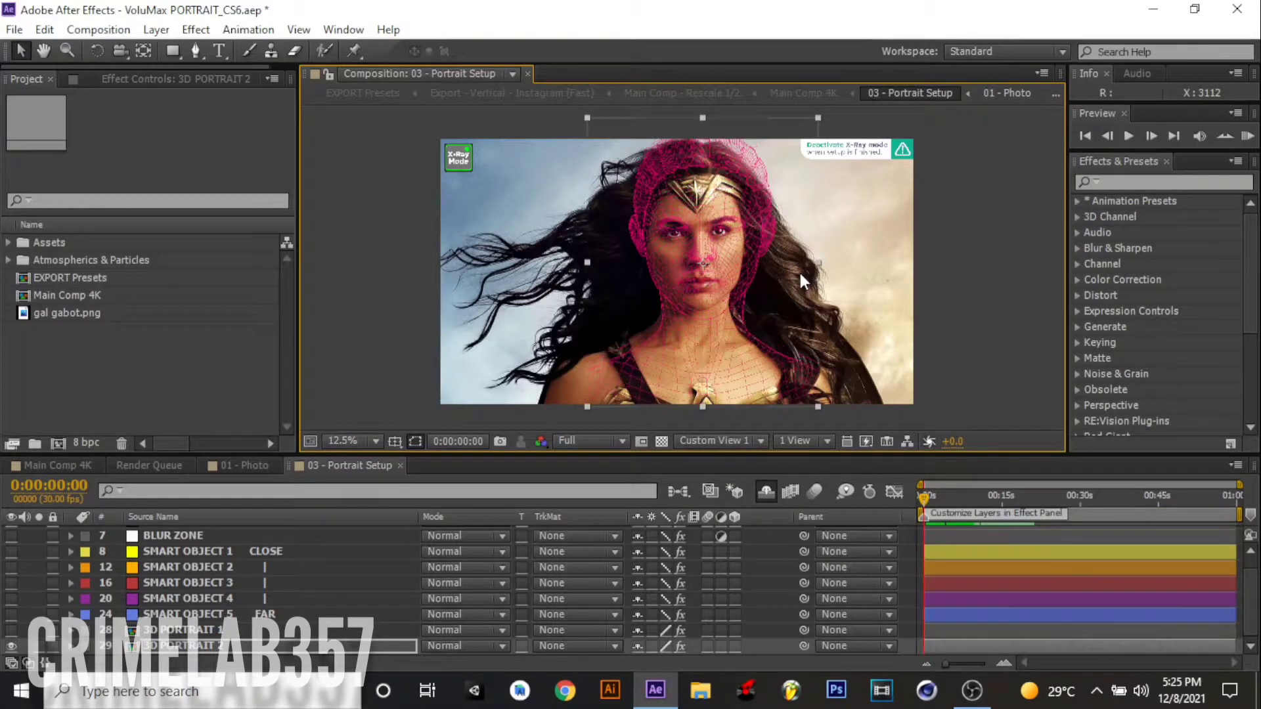
key("shift+Left")
key("shift+Left")
key("shift+Left")
key("shift+Left")
key("shift+Left")
key("shift+Left")
key("shift+Left")
left_click(374, 649)
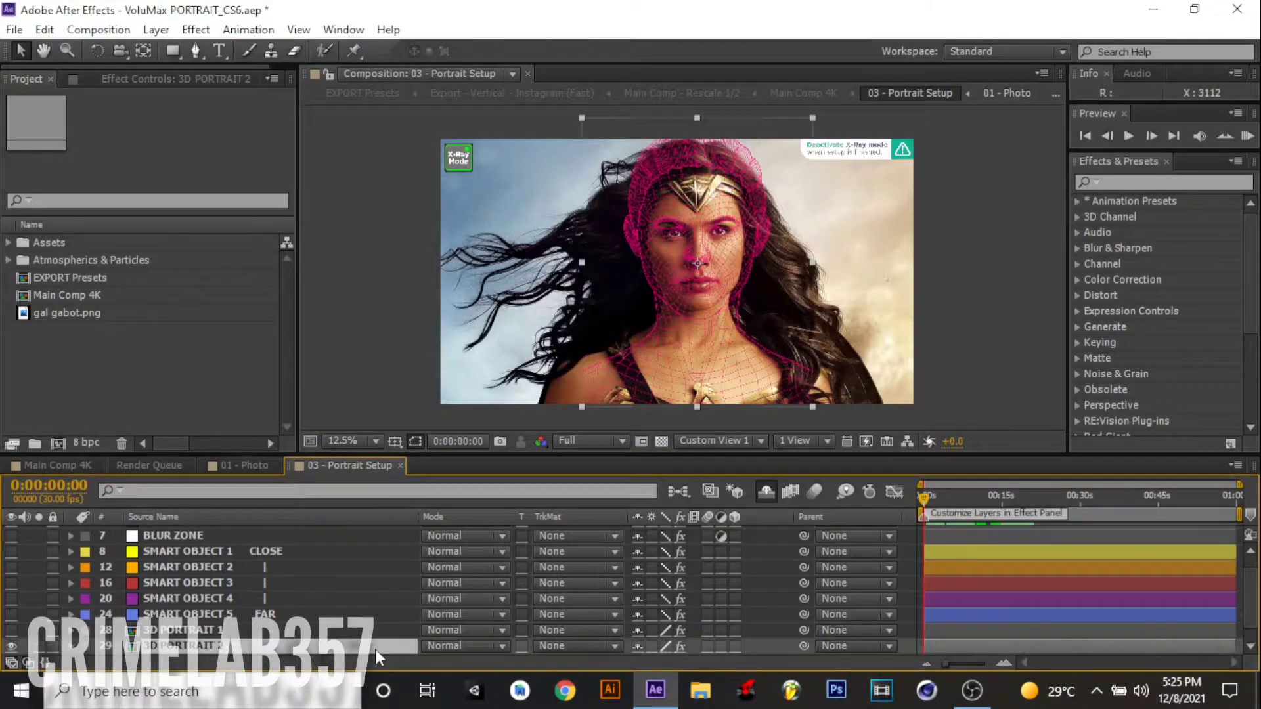
Step: Scale 3D PORTRAIT 2 to 182% and warp its mesh around her cheek and face with the mesh brush
key("s")
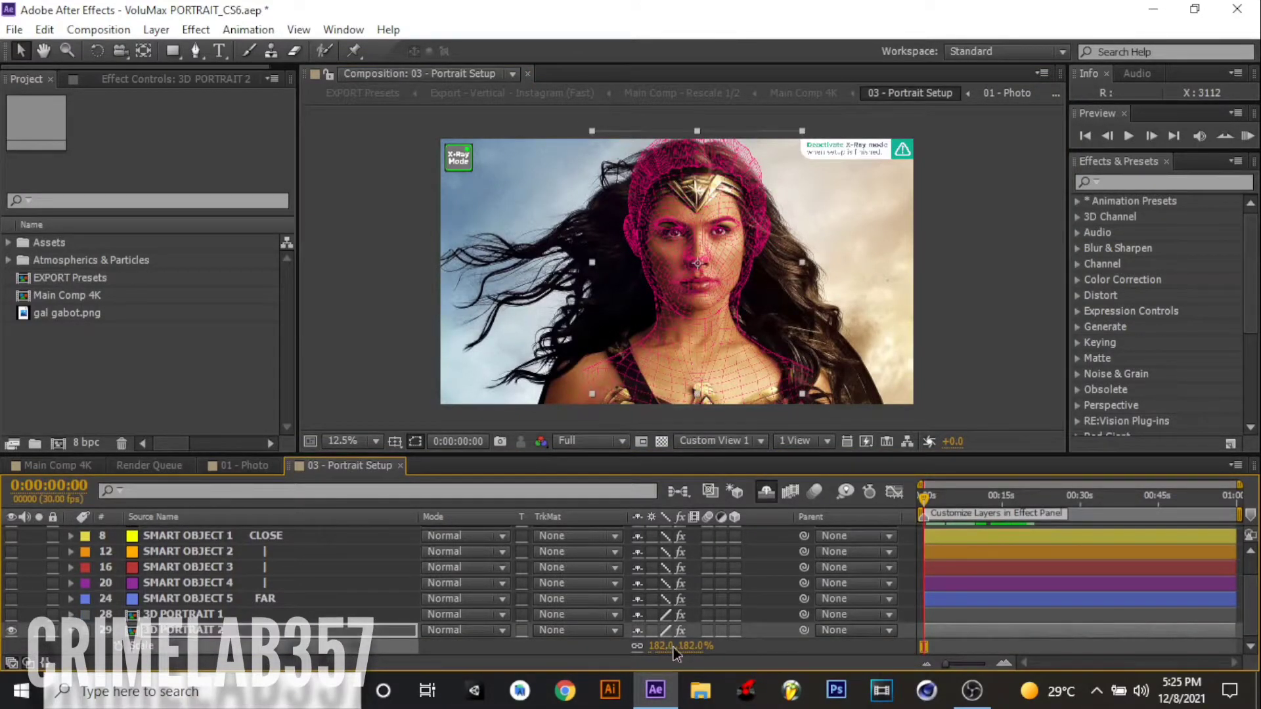
left_click_drag(693, 652, 689, 659)
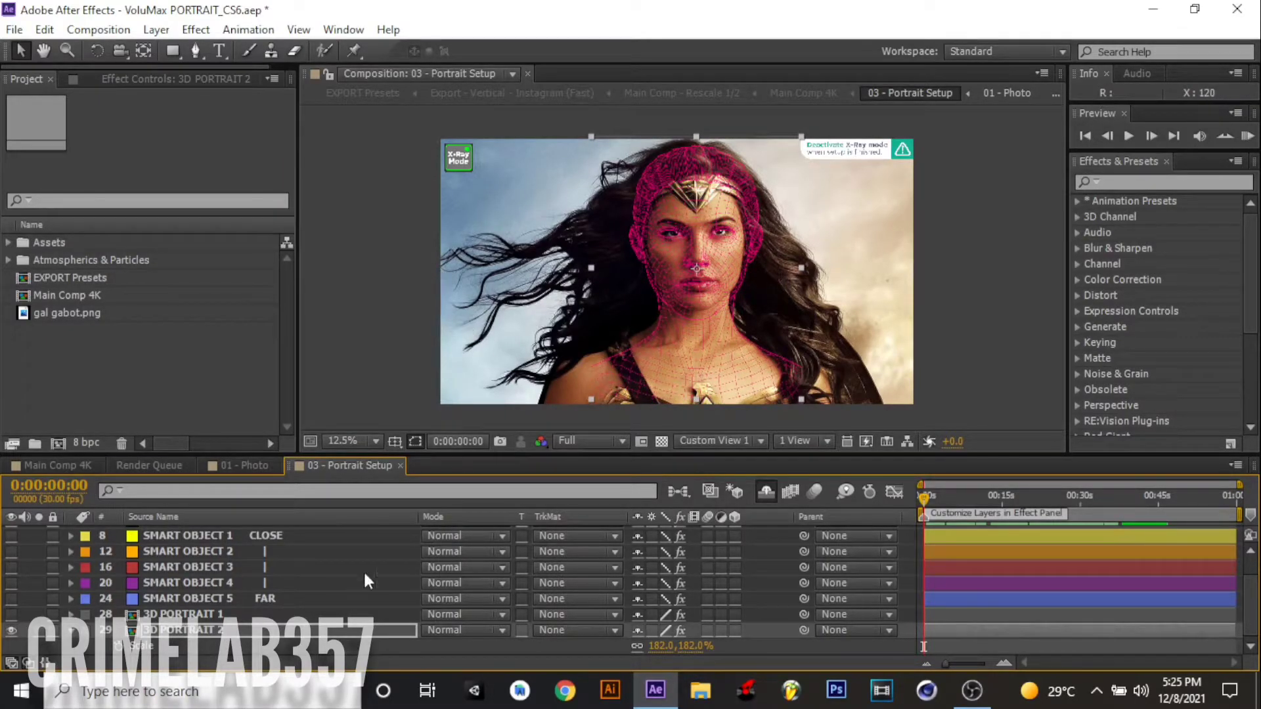
left_click(140, 77)
left_click(55, 241)
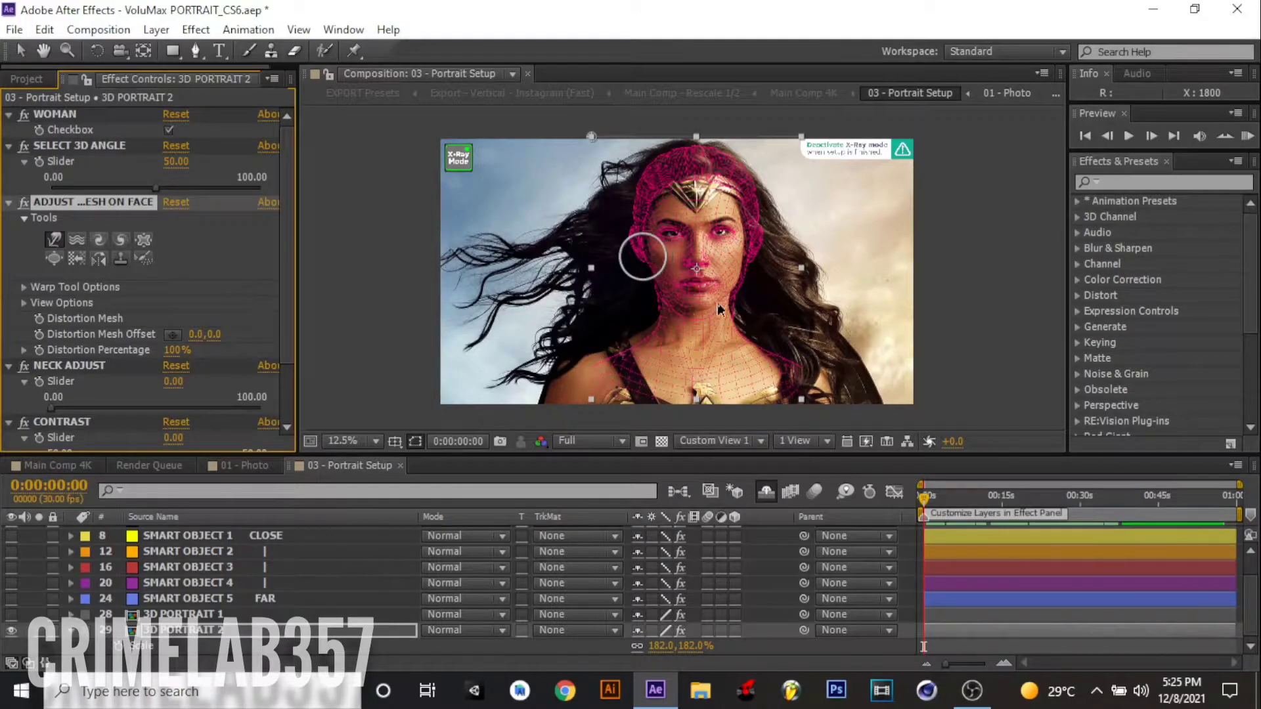
left_click(745, 266)
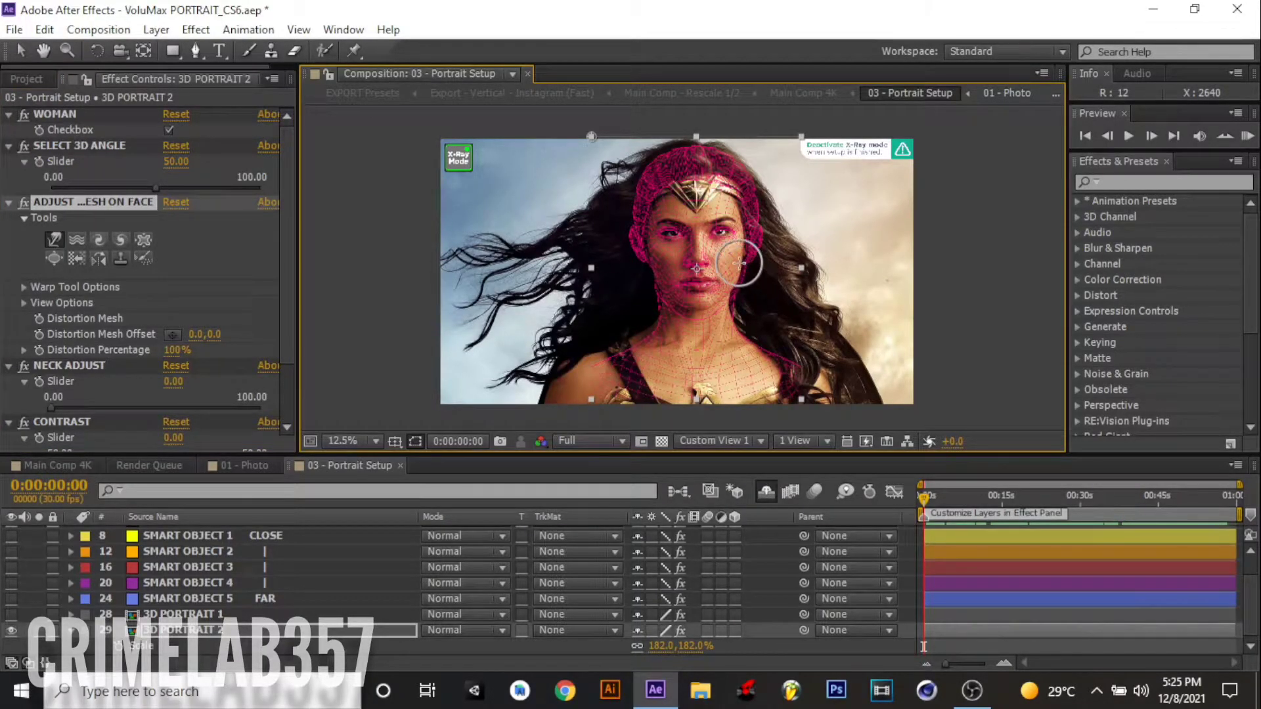
left_click(736, 294)
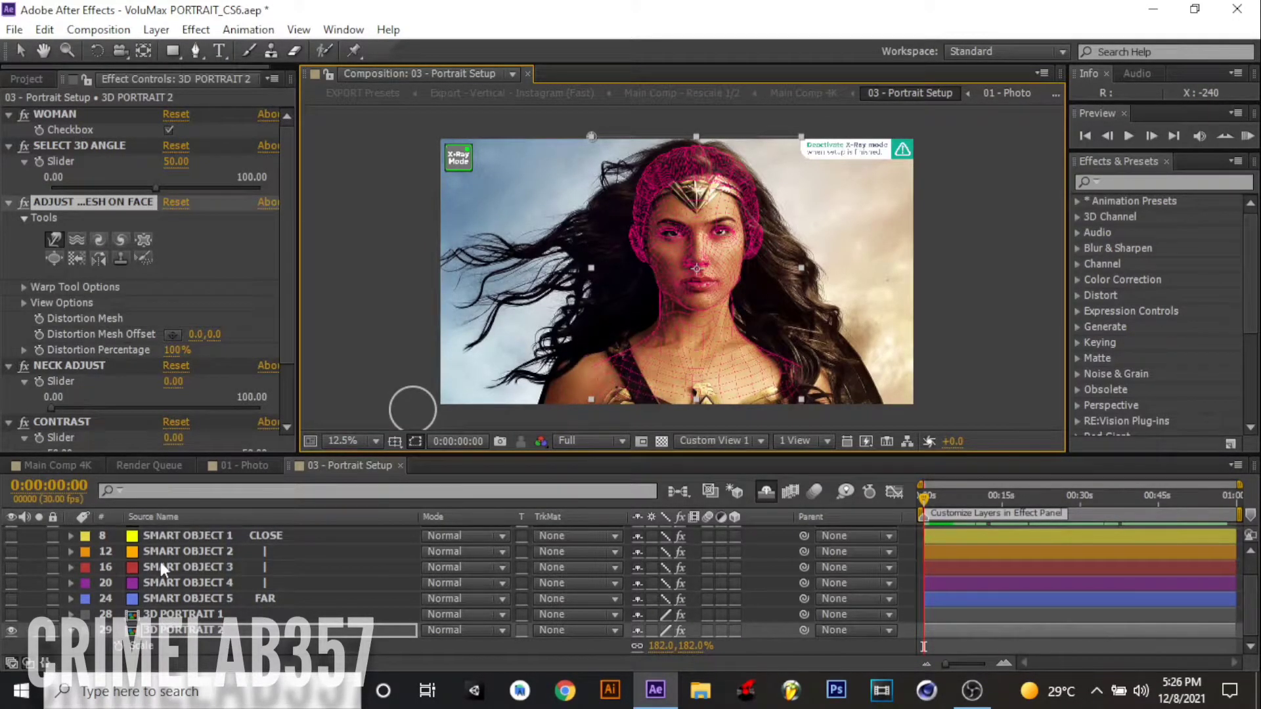
Step: Select SMART OBJECT 1 and make it visible
scroll(160, 561, "up", 2)
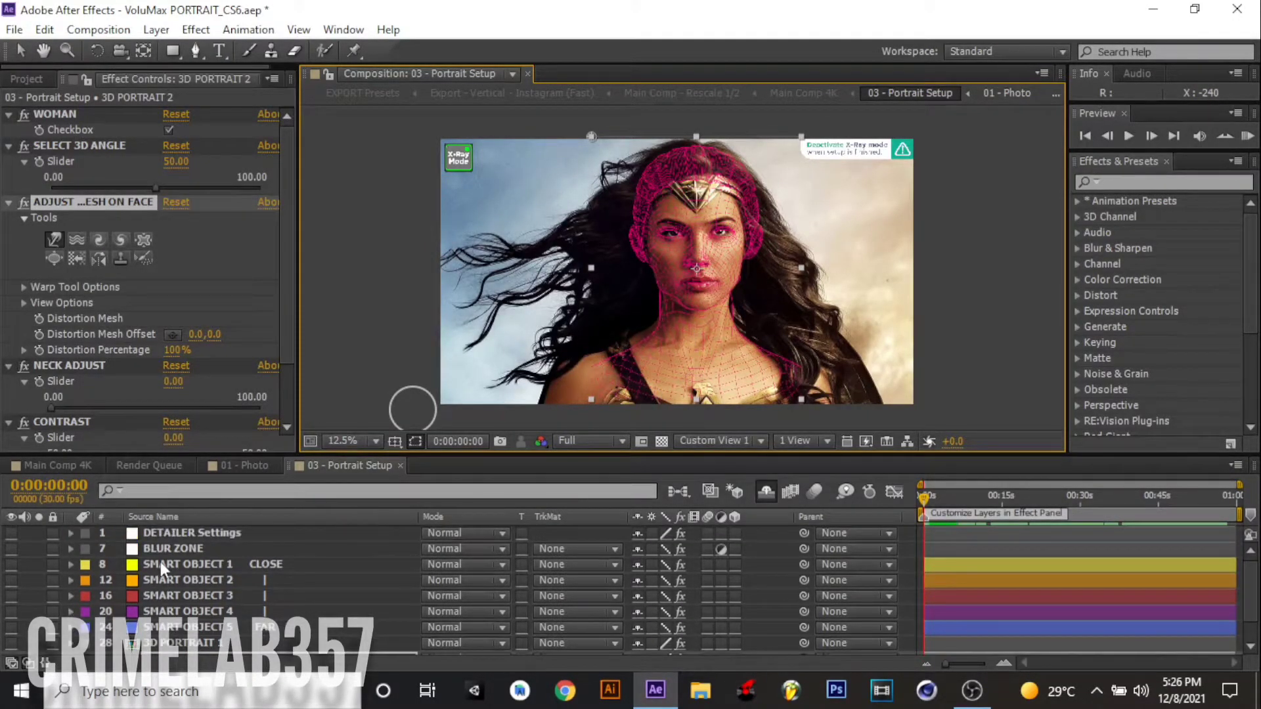
left_click(209, 563)
left_click(12, 564)
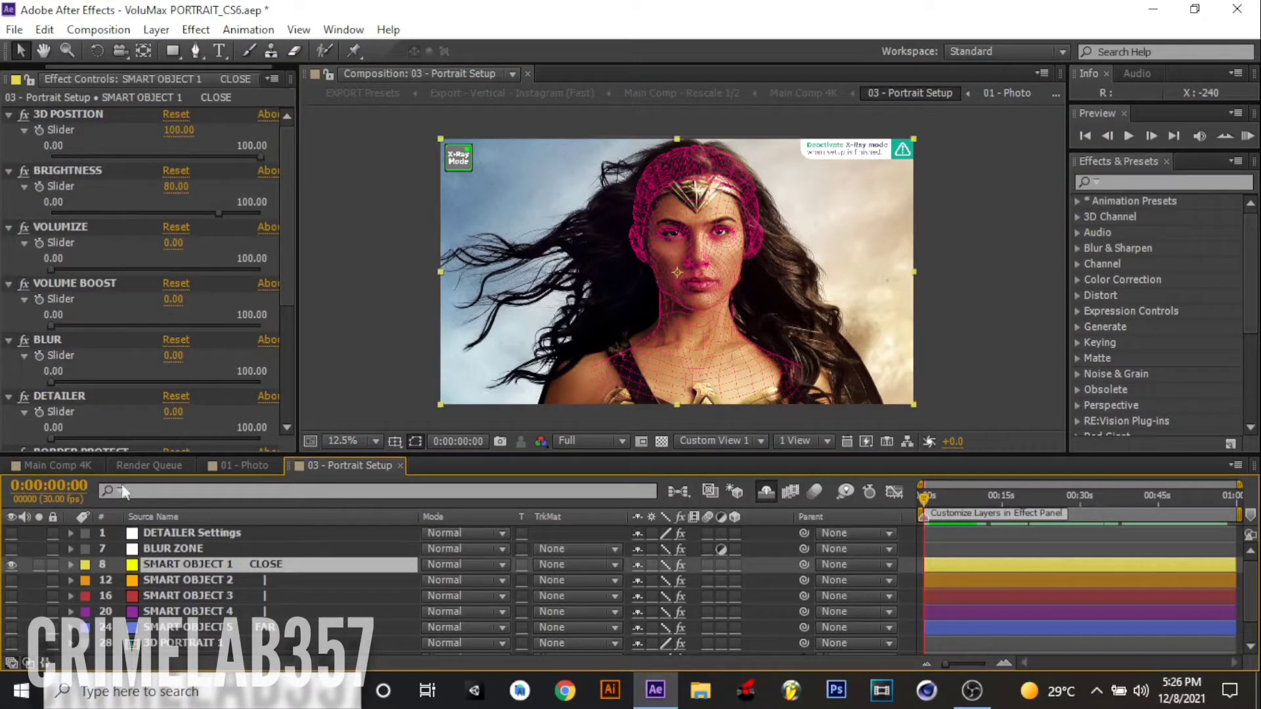
Step: Draw a closed Pen mask around her head top and right-side hair, then select SMART OBJECT 5
left_click(196, 50)
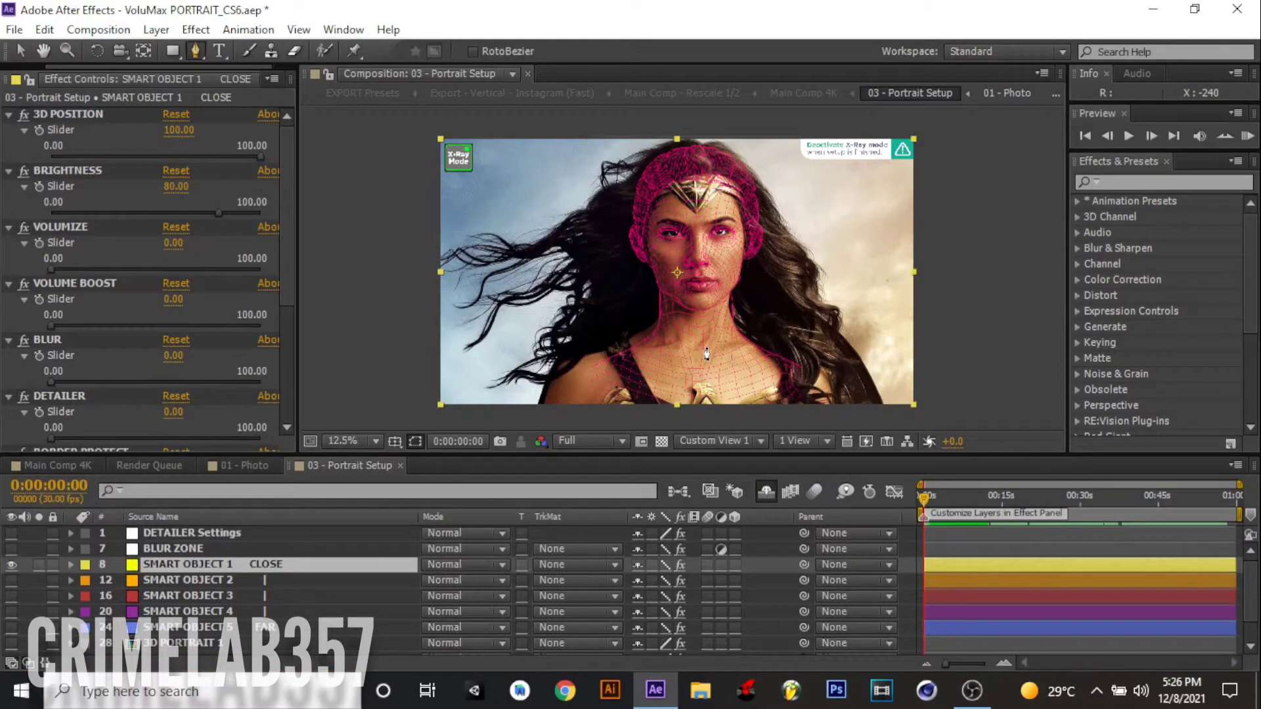
left_click(737, 189)
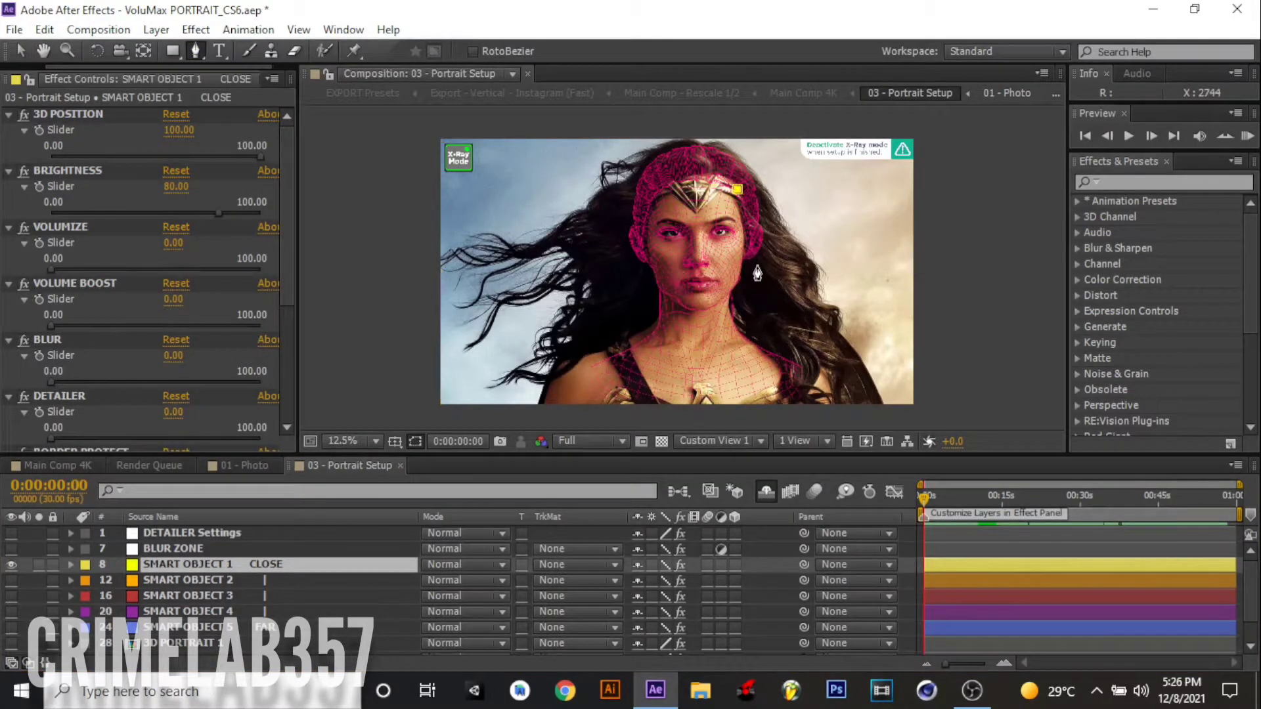
left_click(750, 252)
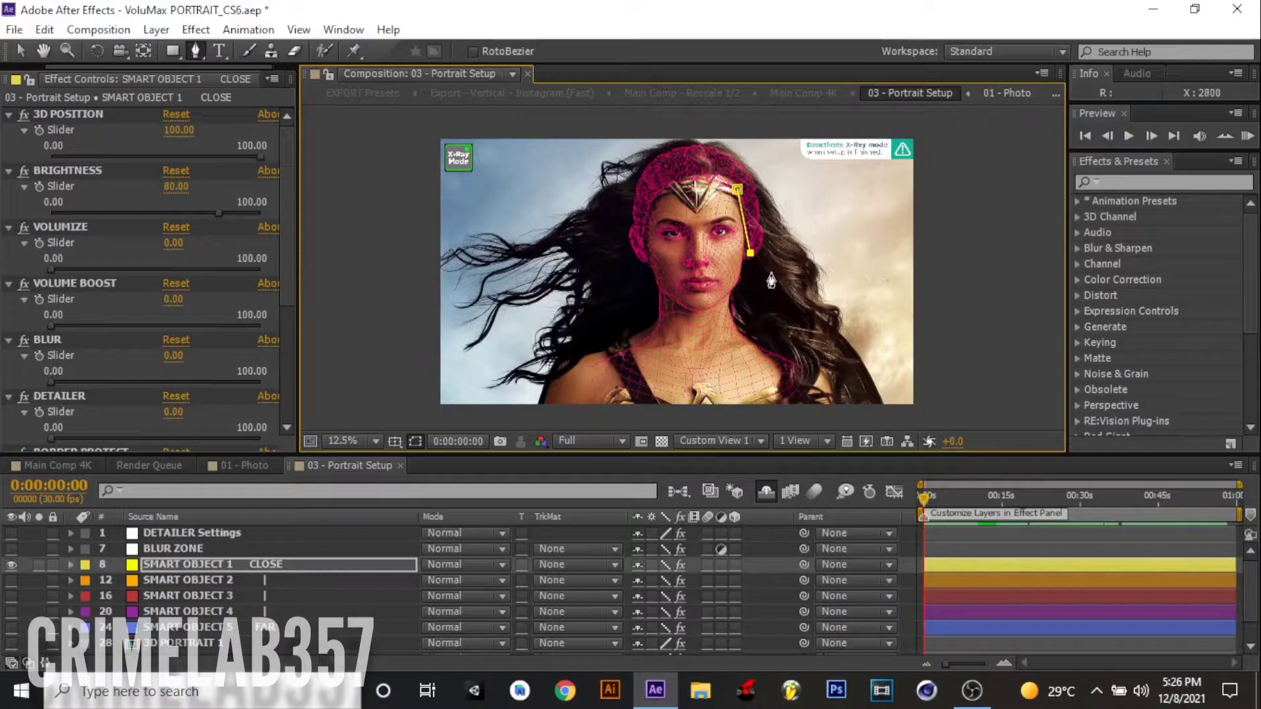
left_click(803, 314)
left_click(835, 326)
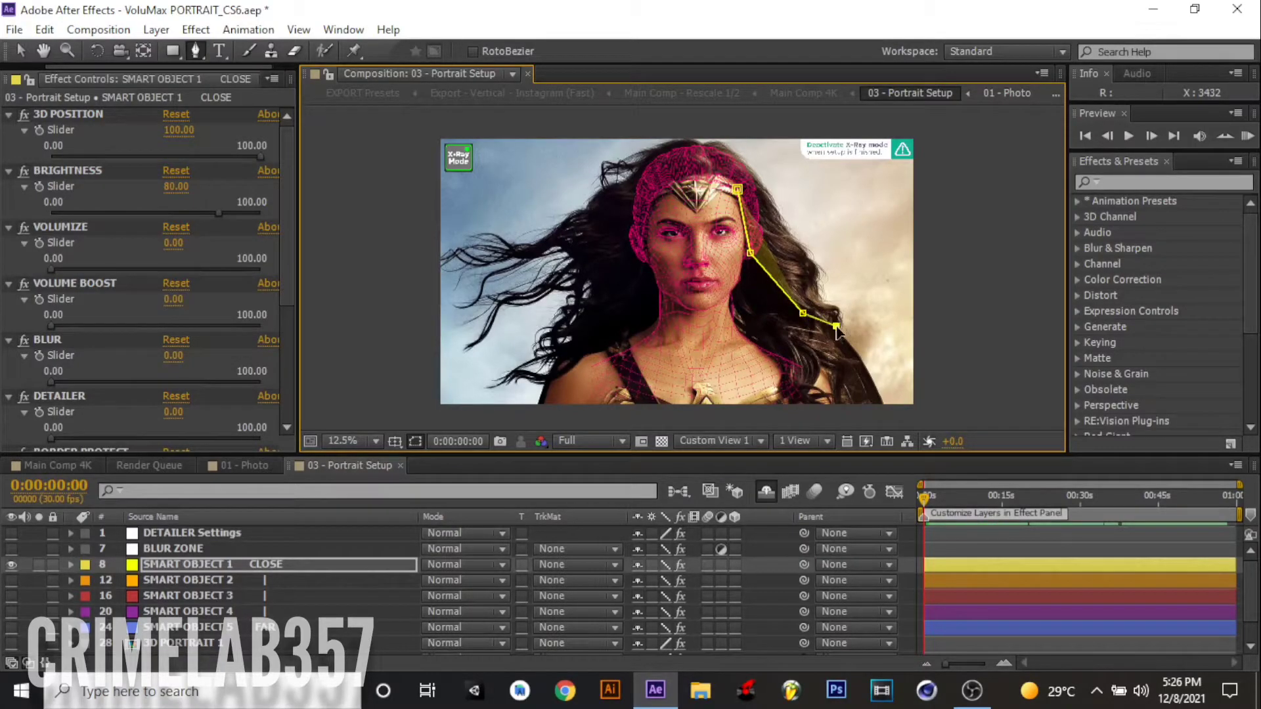
left_click_drag(841, 306, 817, 282)
left_click(815, 267)
left_click(784, 224)
left_click(757, 174)
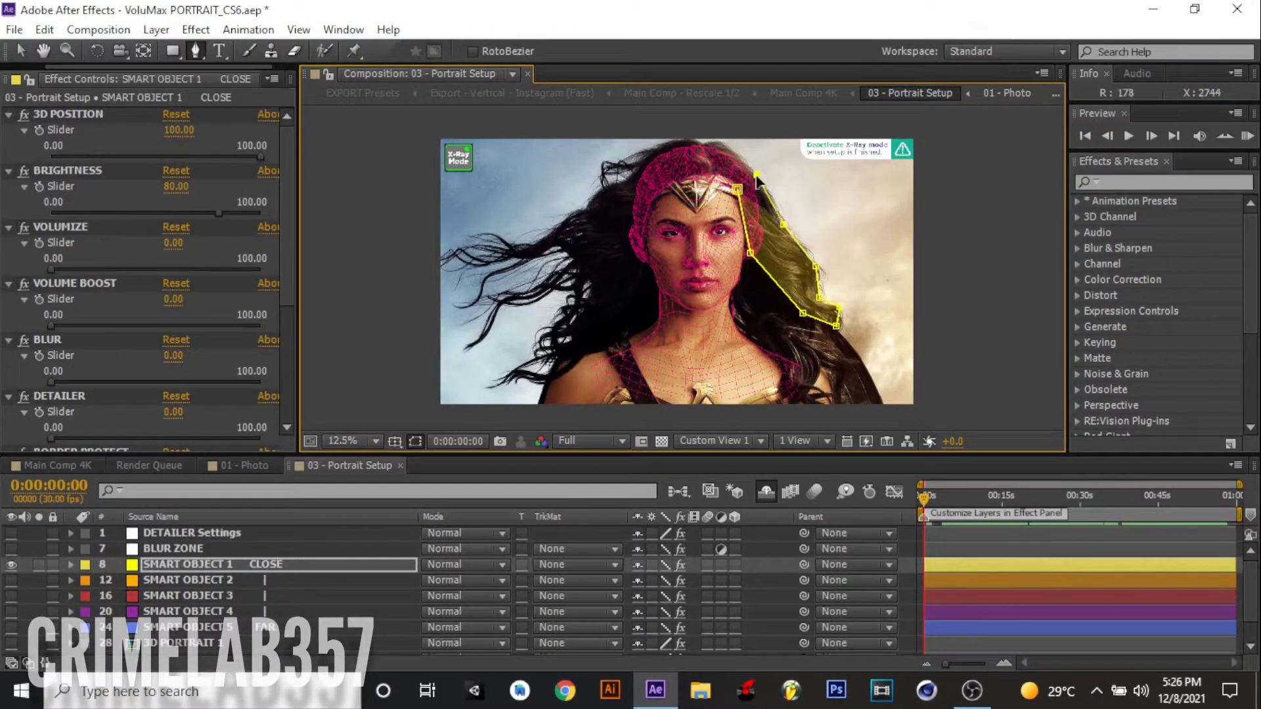
left_click(723, 144)
left_click(702, 144)
left_click(716, 176)
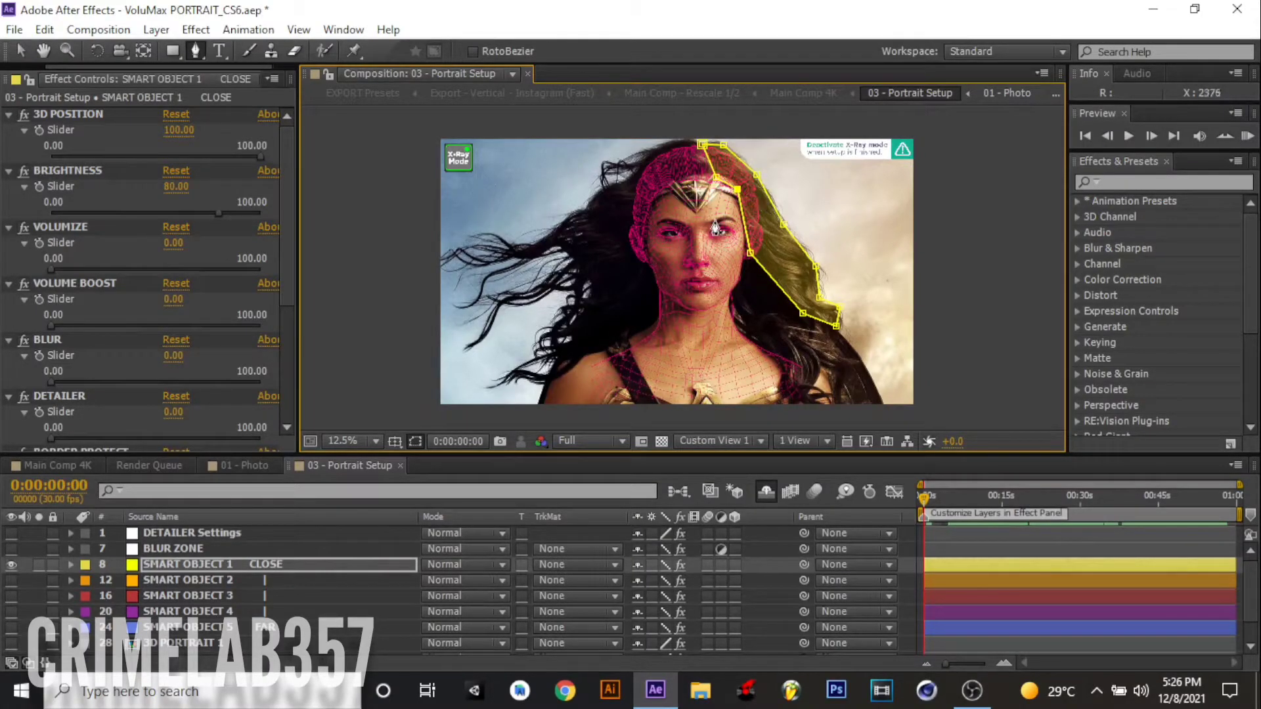
left_click(737, 189)
left_click(169, 631)
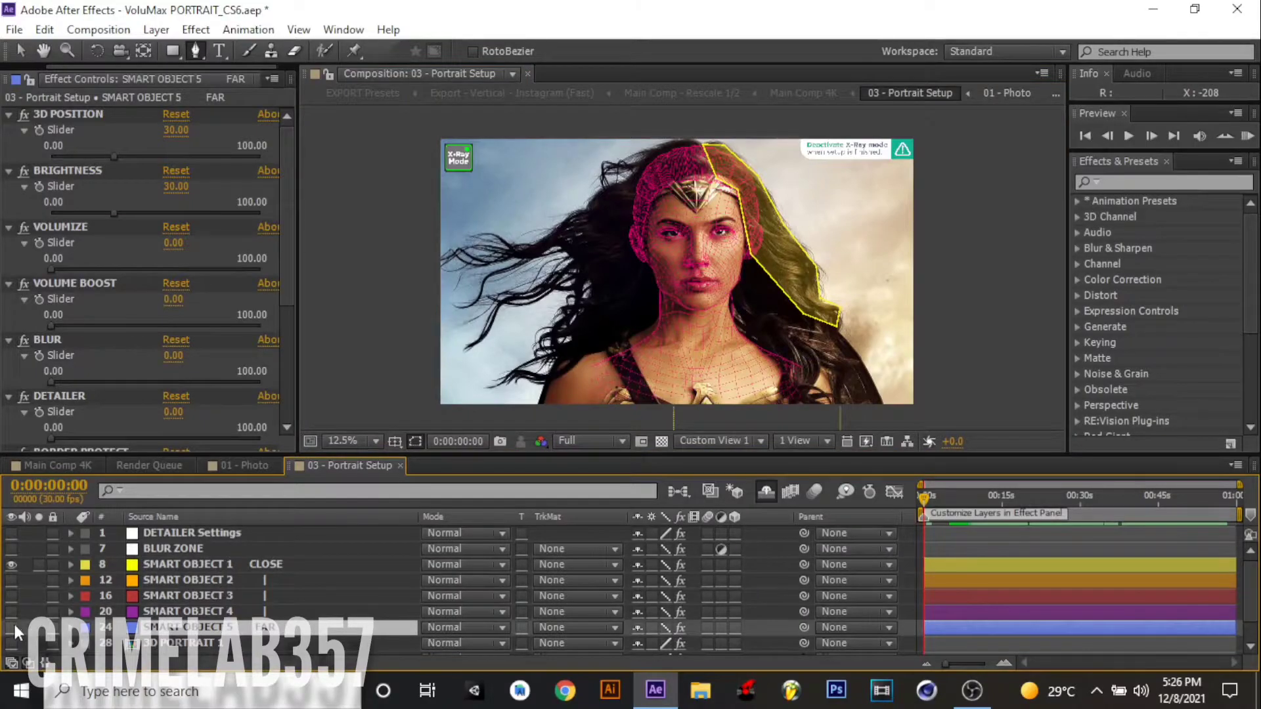
Step: Make SMART OBJECT 5 visible and select SMART OBJECT 2 for masking
left_click(11, 627)
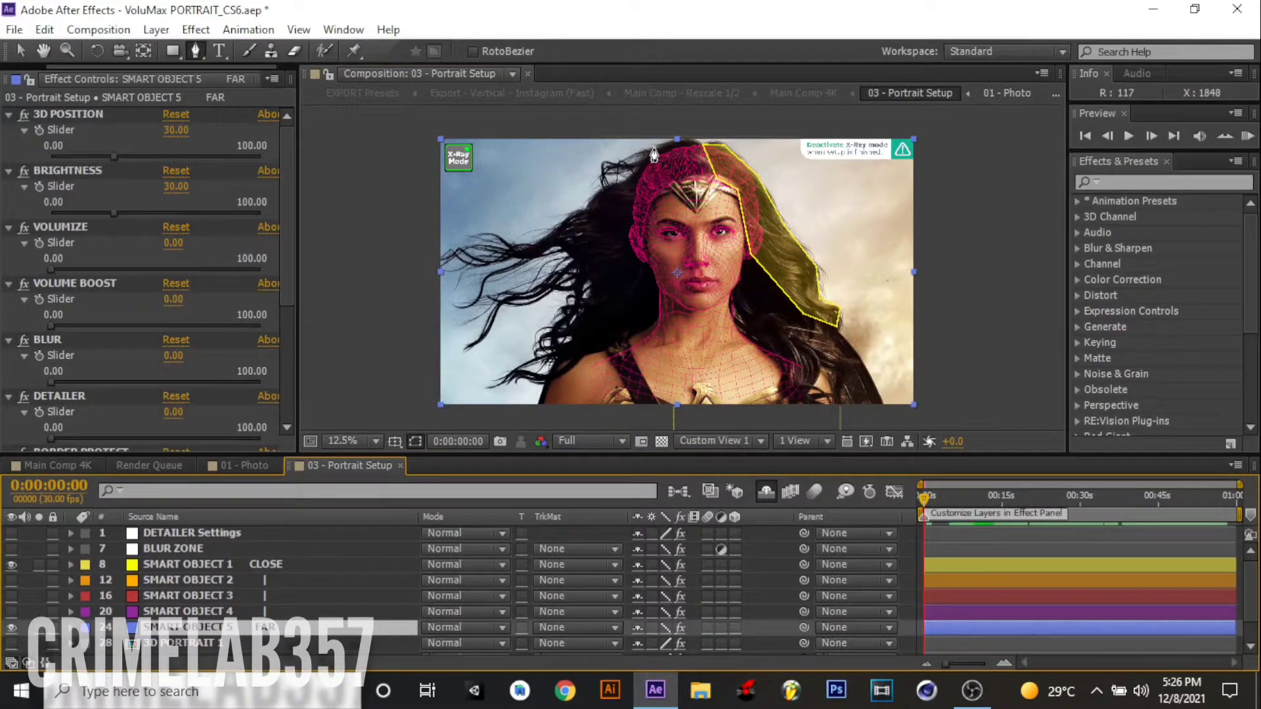
left_click(168, 580)
left_click(12, 580)
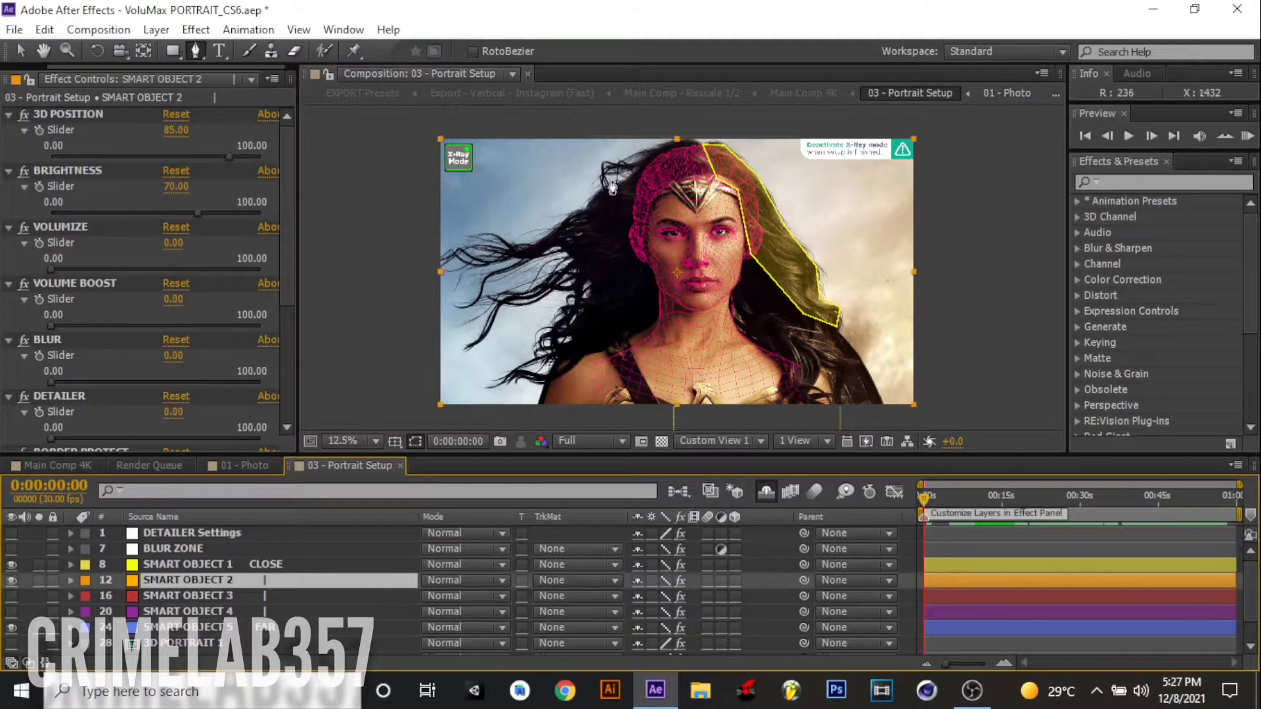
Step: Trace the mask from the hair top along the windswept left hair and back under it
left_click(660, 145)
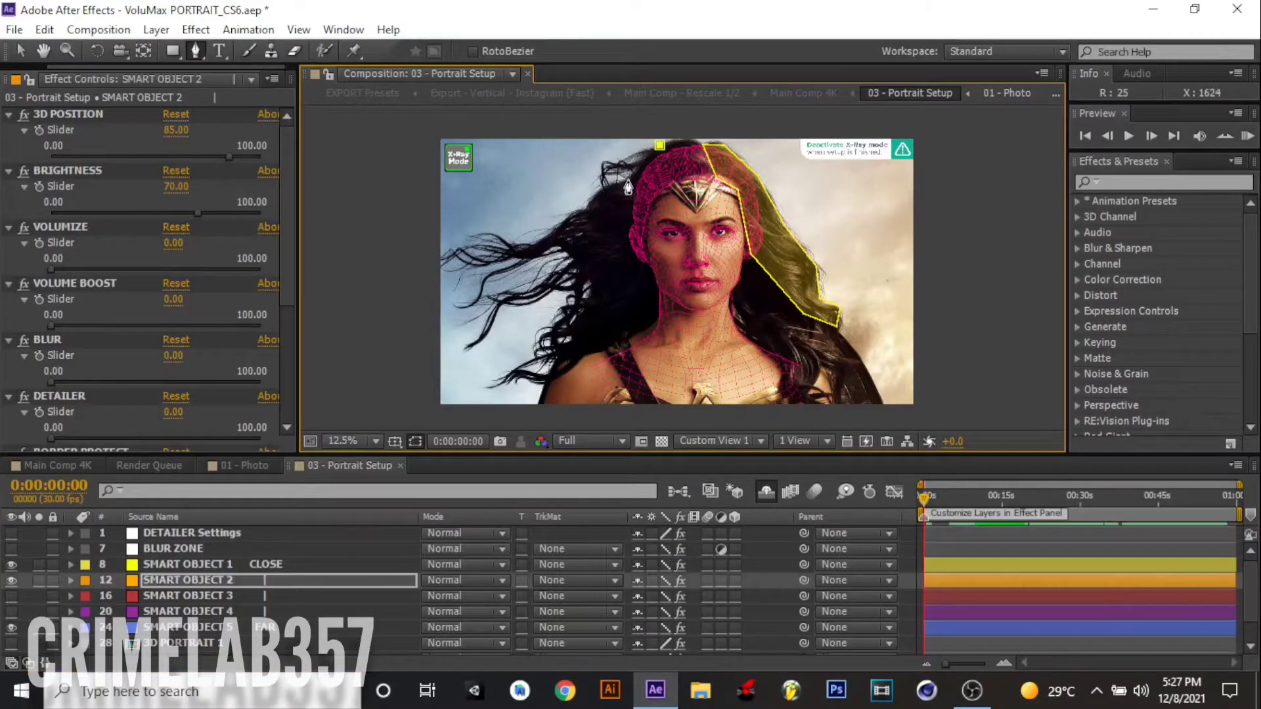
left_click(627, 178)
left_click(594, 197)
left_click(576, 210)
left_click(550, 227)
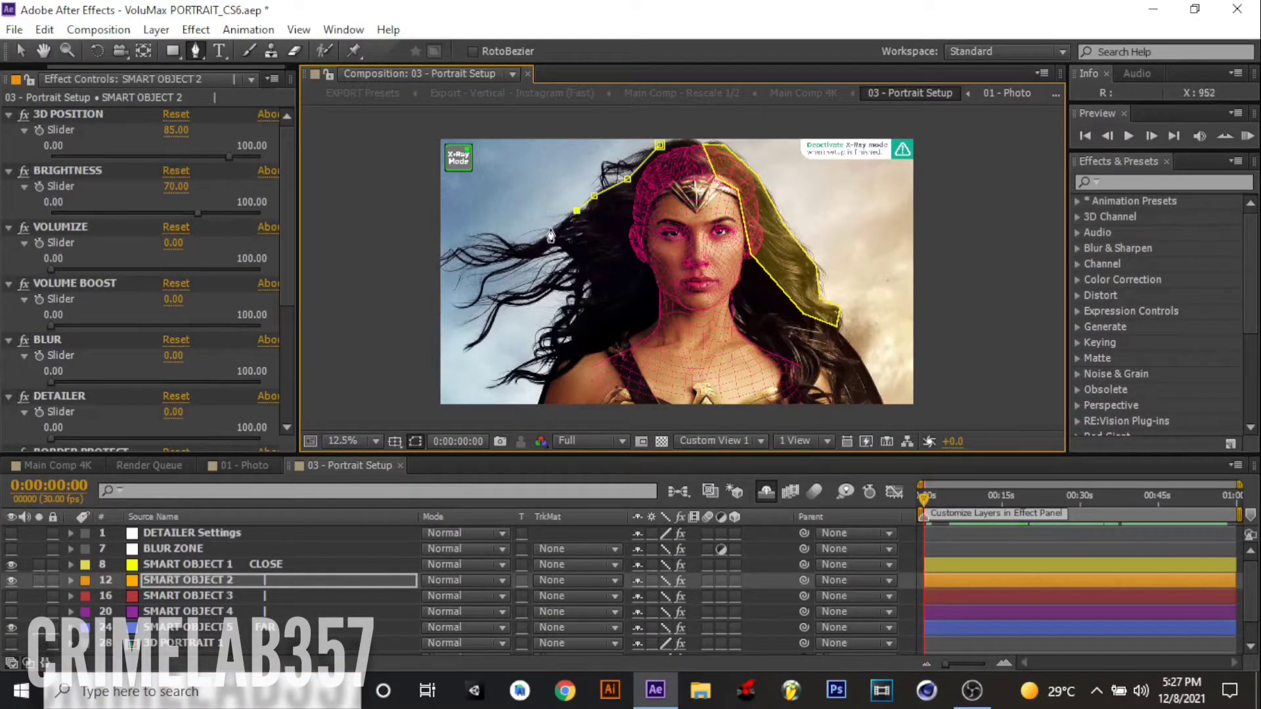
left_click(524, 240)
left_click(497, 231)
left_click(467, 238)
left_click(442, 257)
left_click(467, 263)
left_click(495, 264)
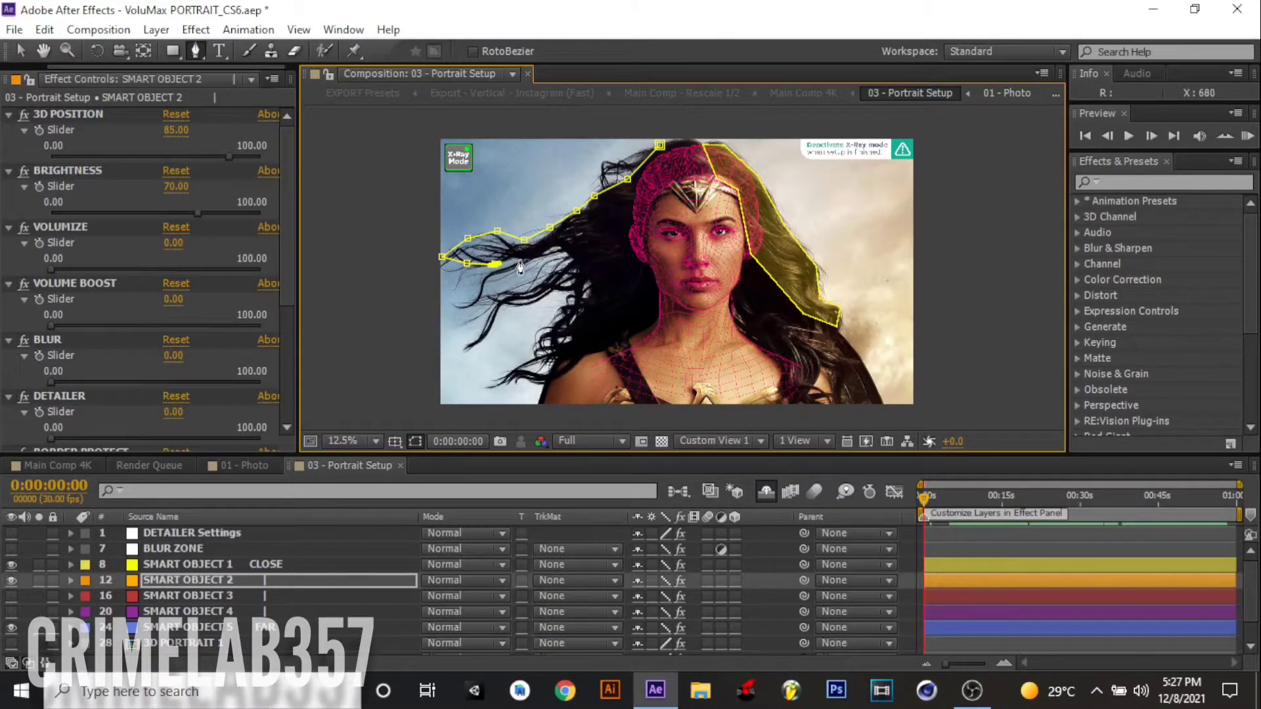
left_click(519, 259)
left_click(552, 252)
left_click(572, 258)
Step: Continue the mask down the hair, across neck and chest, up the right side, and close it
left_click(574, 275)
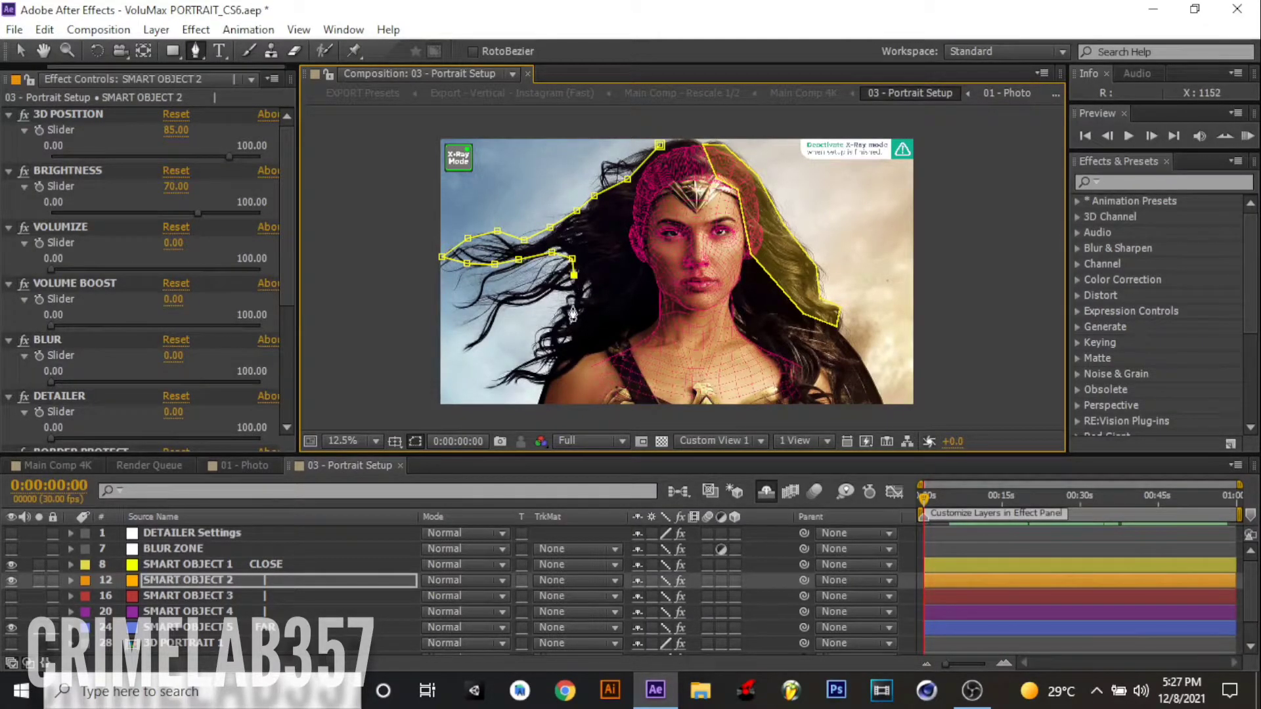
left_click(567, 306)
left_click(553, 331)
left_click(531, 350)
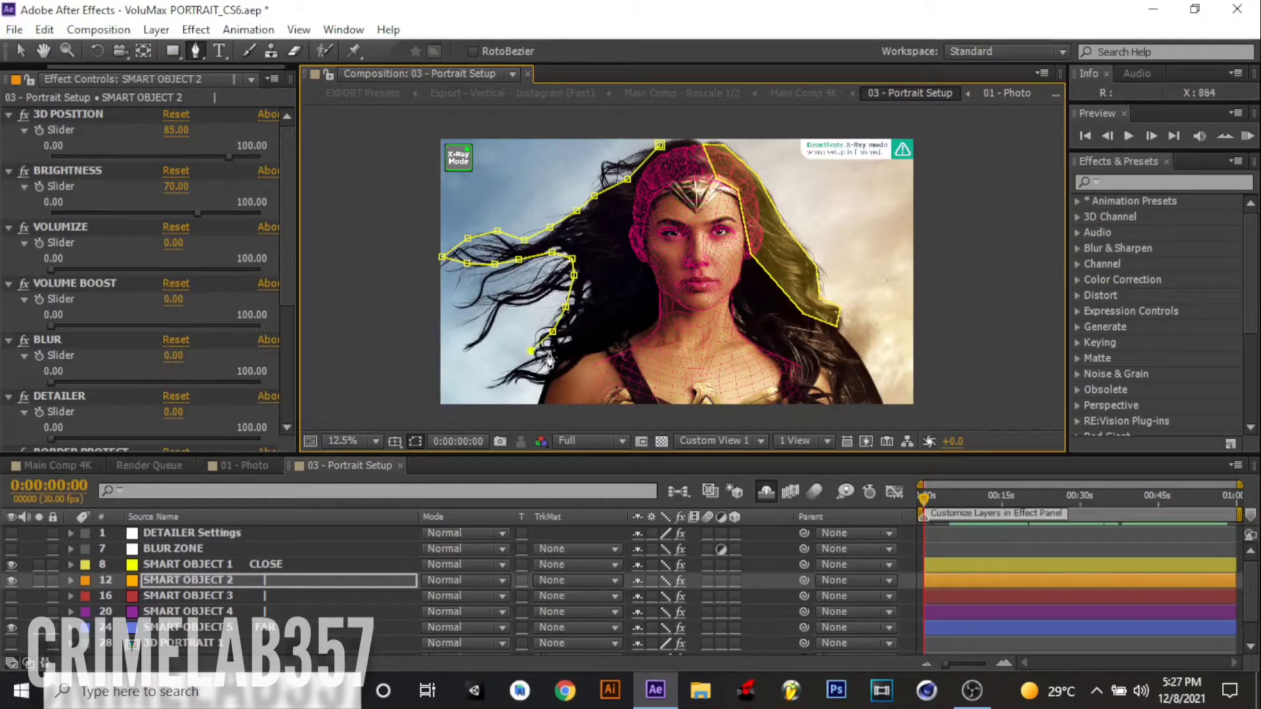
left_click(552, 354)
left_click(595, 349)
left_click(650, 323)
left_click(794, 358)
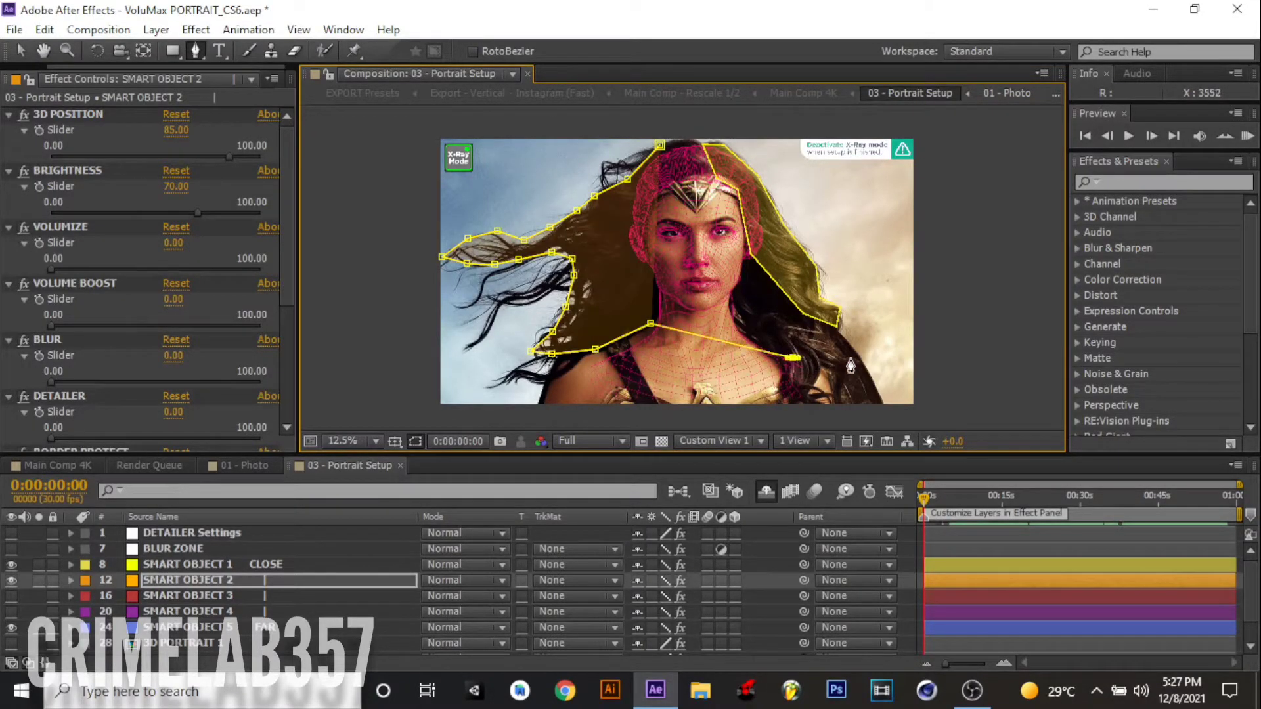
left_click(849, 361)
left_click(771, 191)
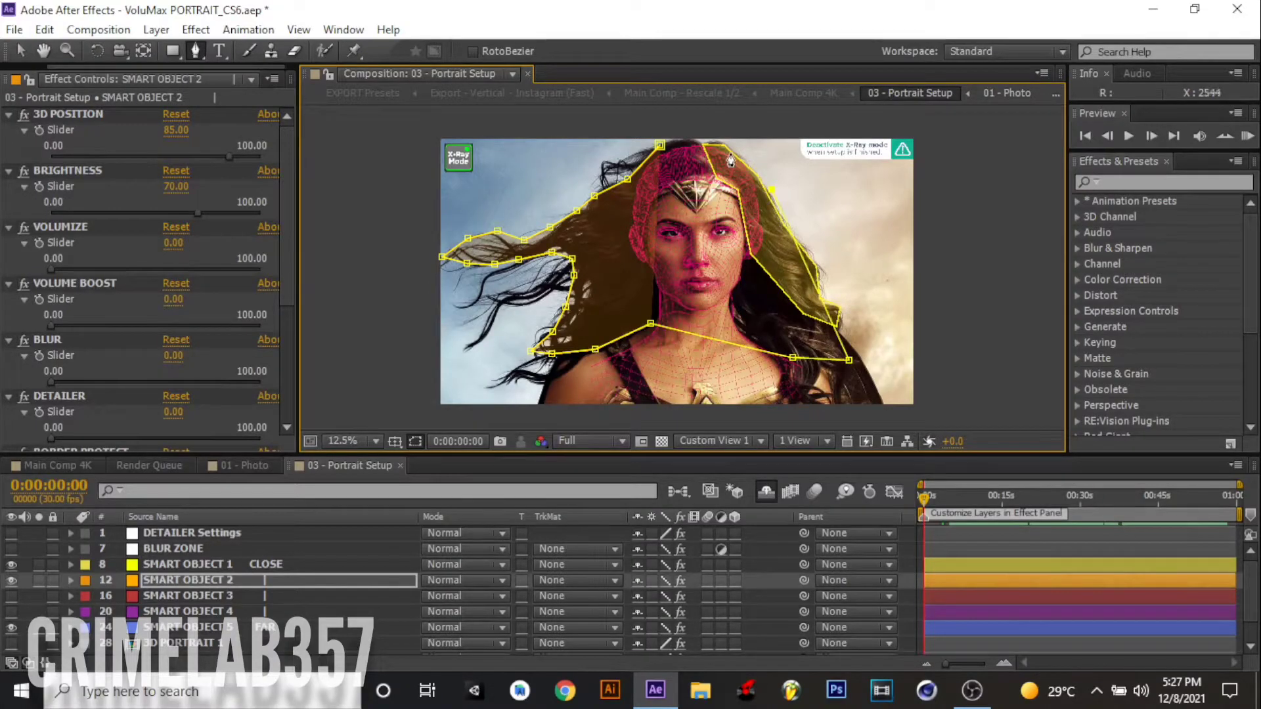
left_click(719, 142)
left_click(660, 144)
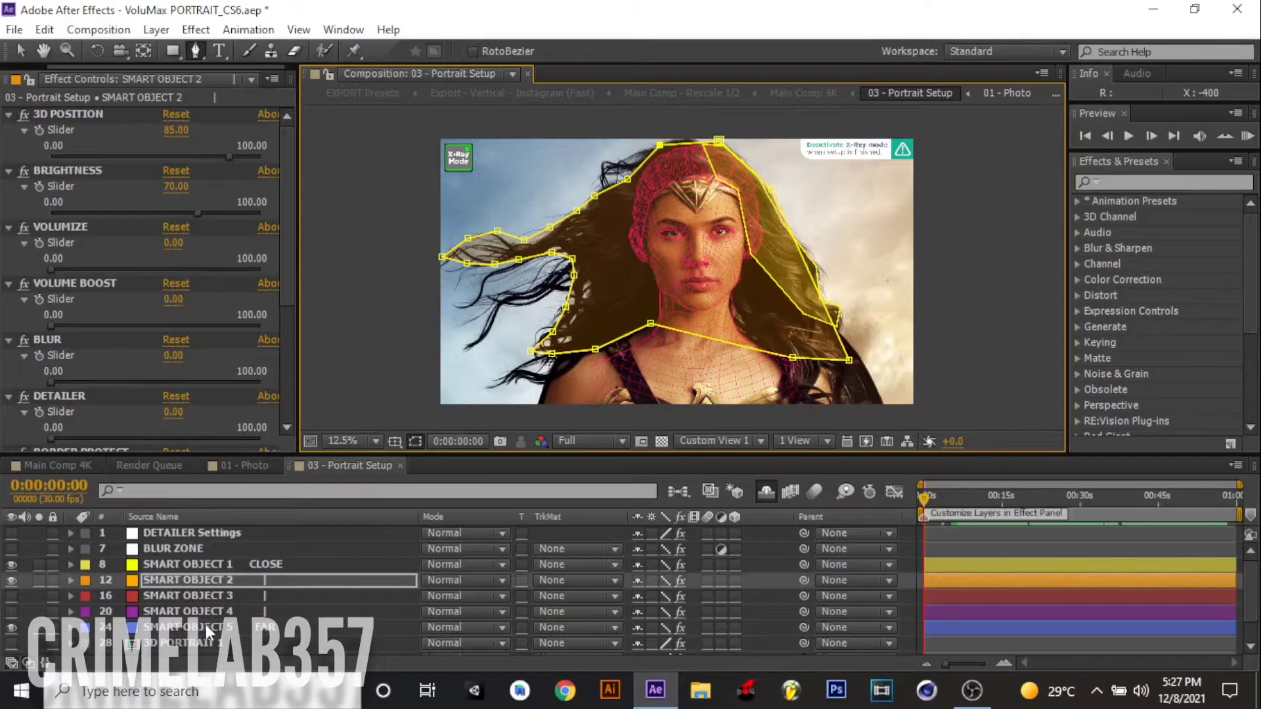
left_click(175, 627)
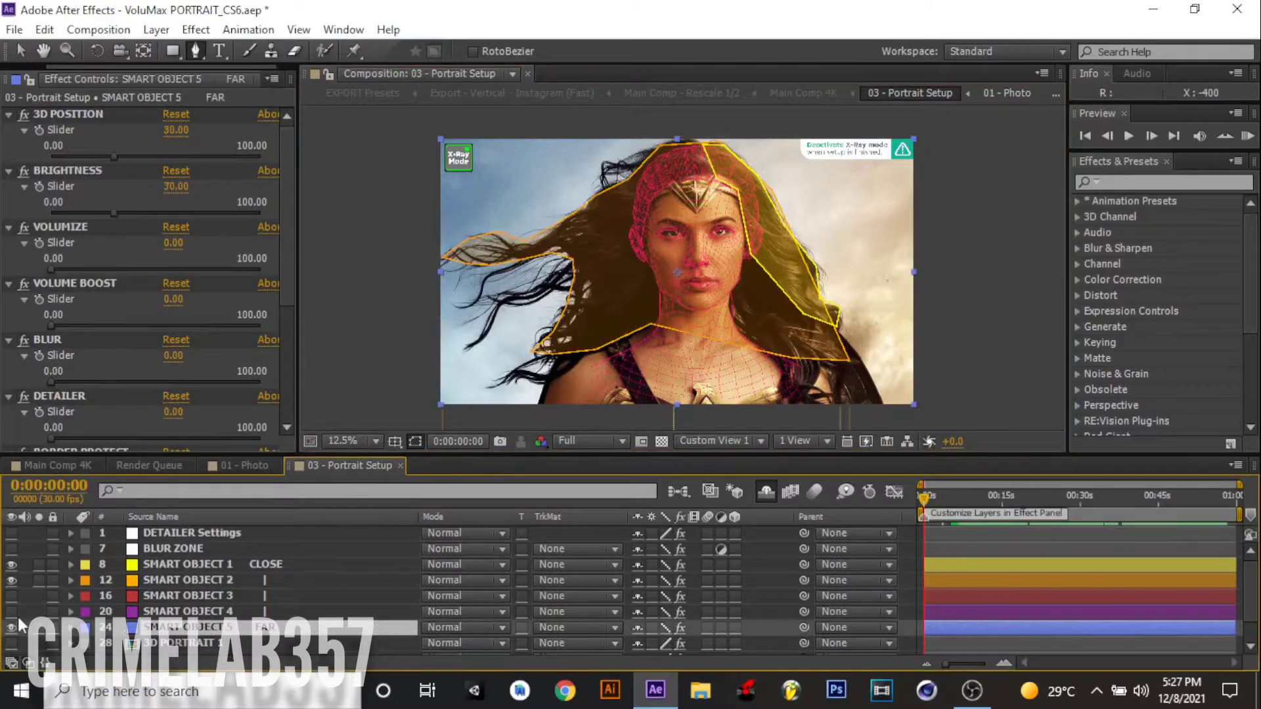
Step: Mask the loose left hair strand on SMART OBJECT 5 and set SMART OBJECT 1's blur to 11.45
left_click(558, 257)
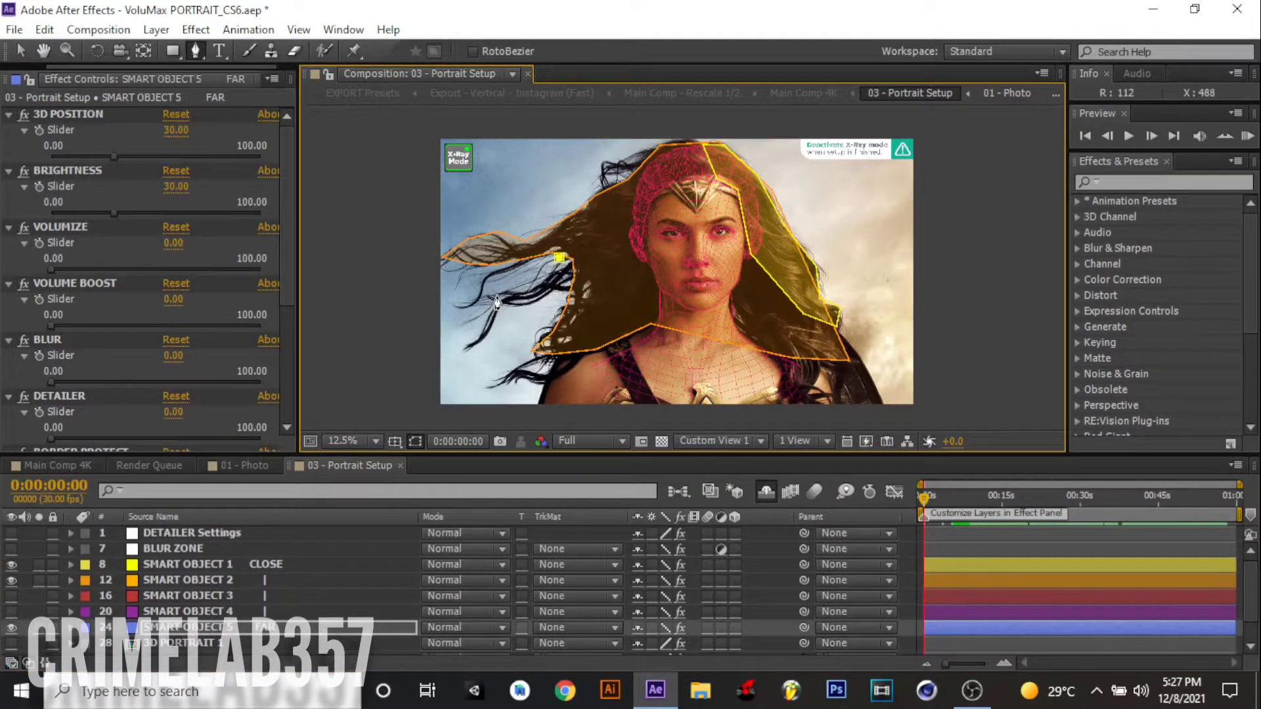
left_click(529, 285)
left_click(493, 289)
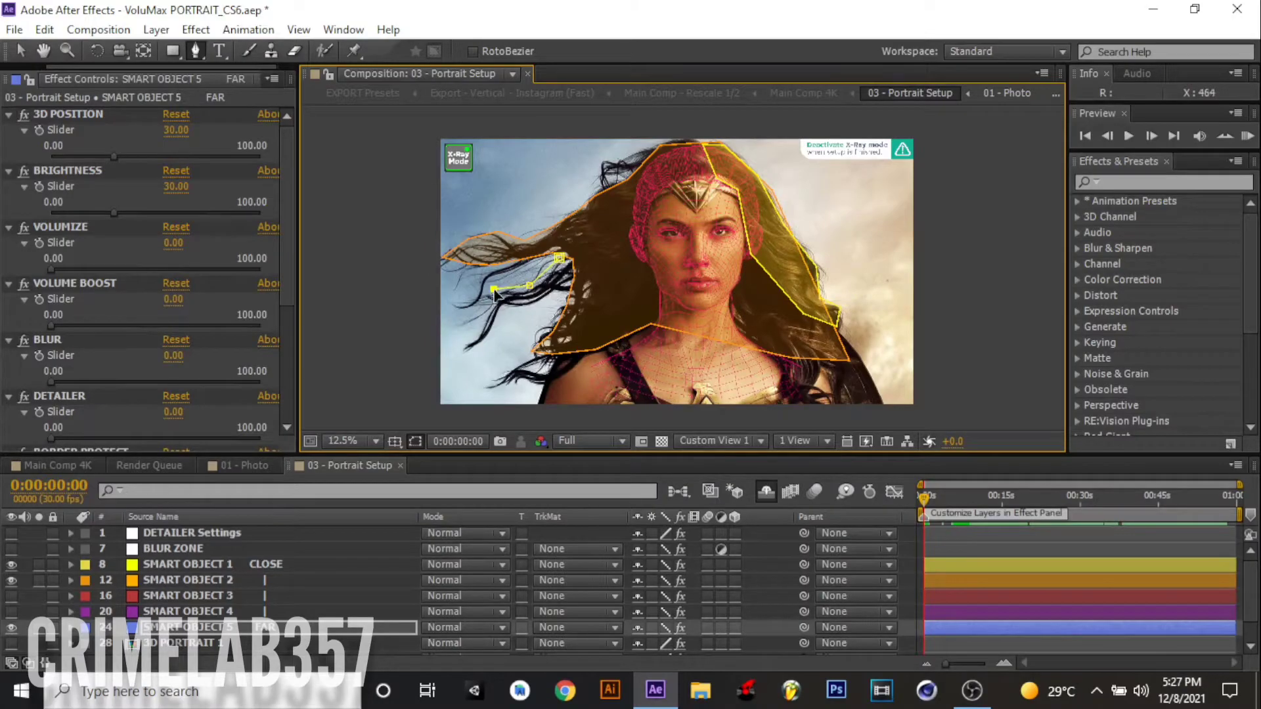
left_click(462, 347)
left_click(504, 307)
left_click(537, 303)
left_click(566, 292)
left_click(577, 264)
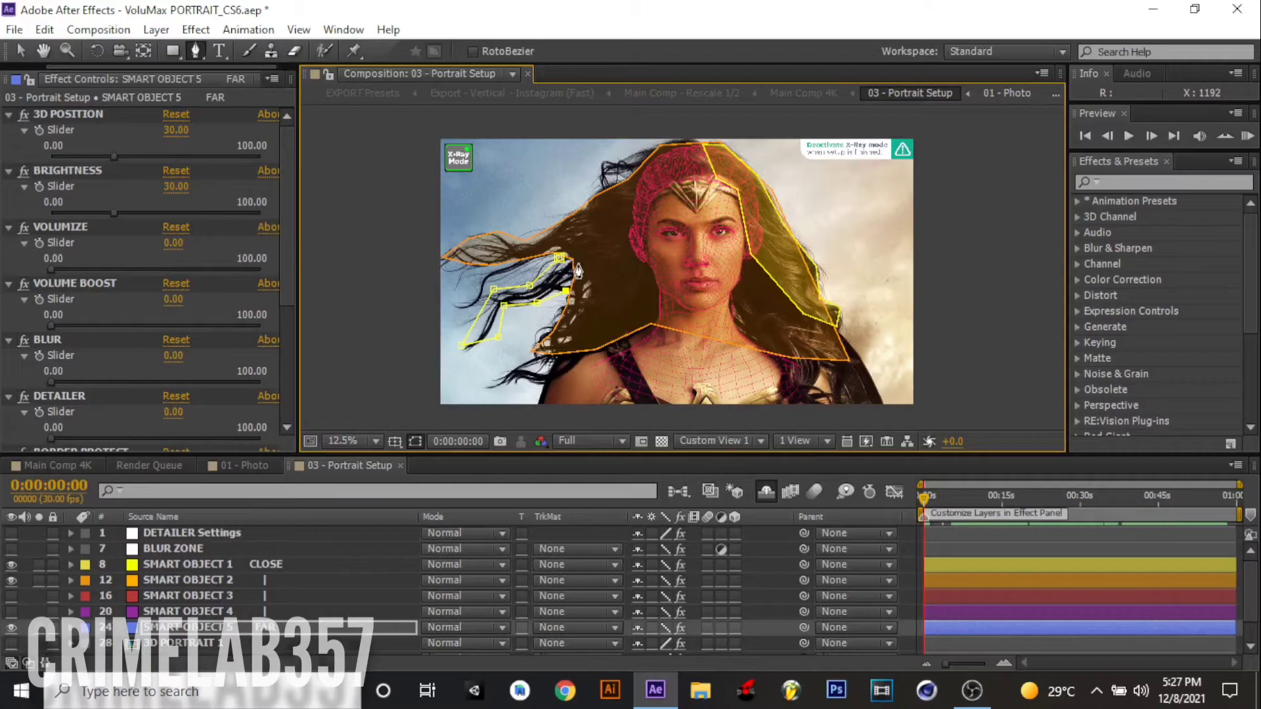
left_click(559, 258)
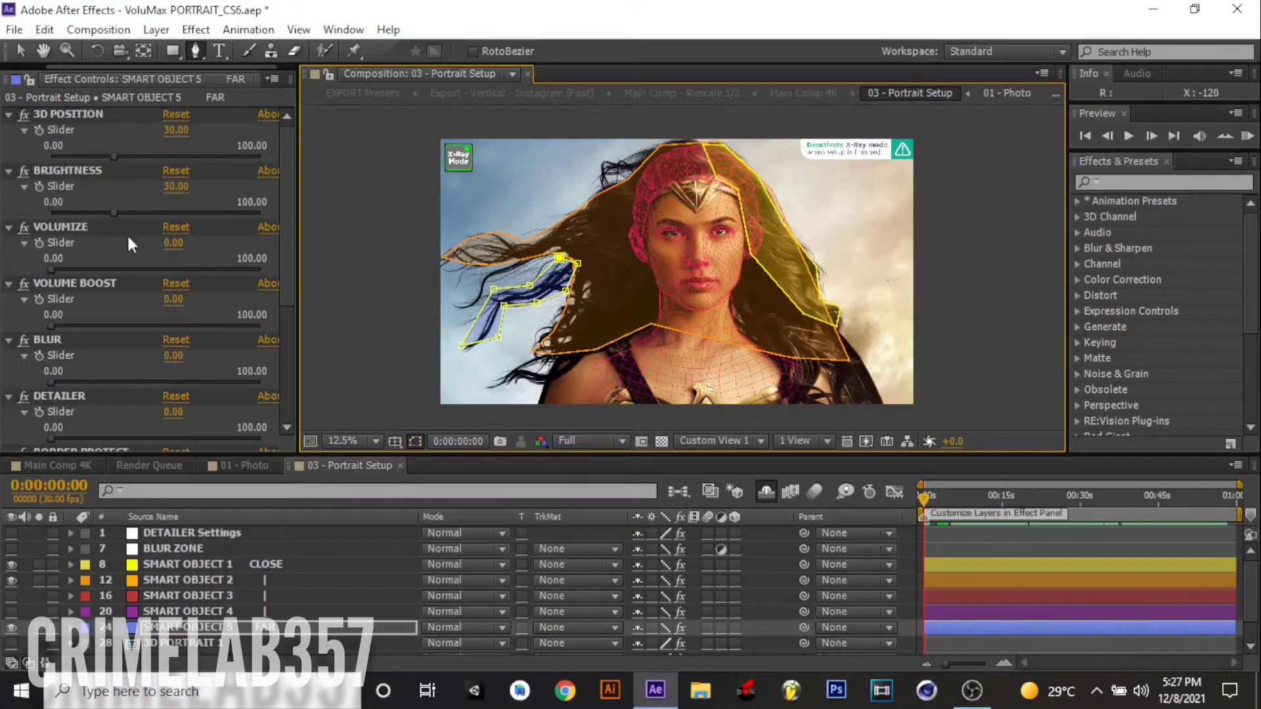
left_click(164, 563)
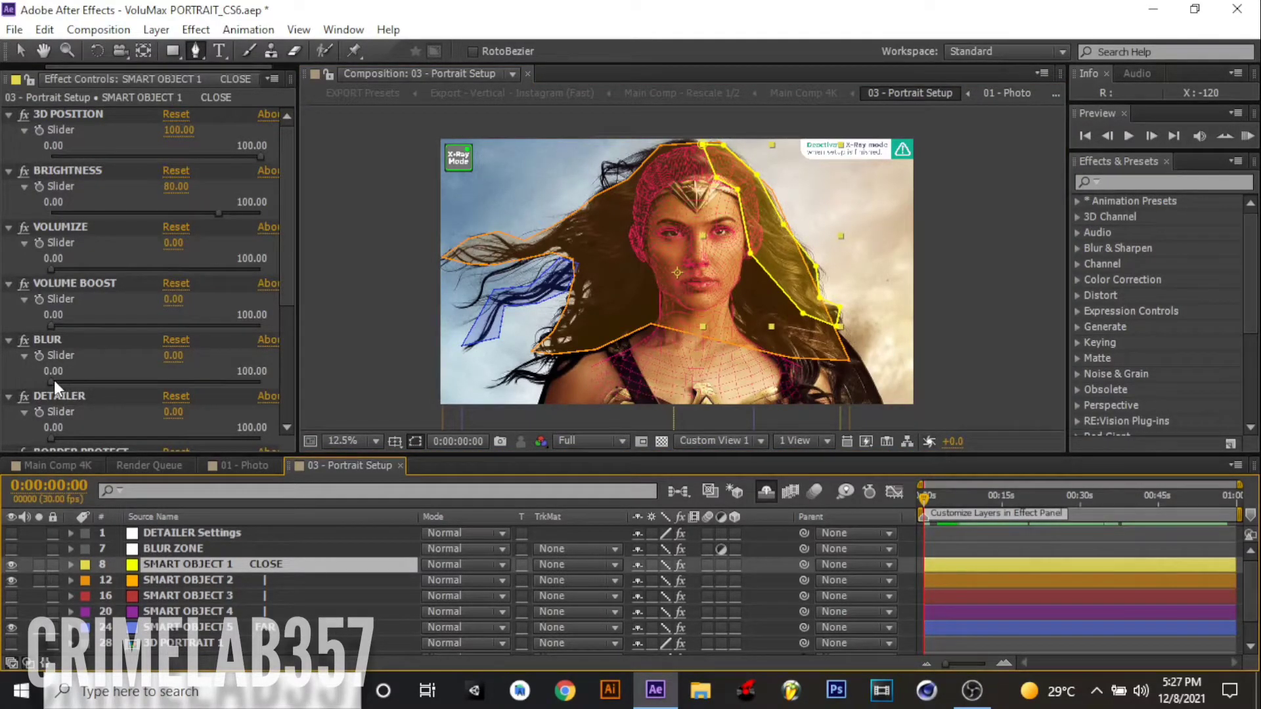
left_click_drag(54, 381, 74, 381)
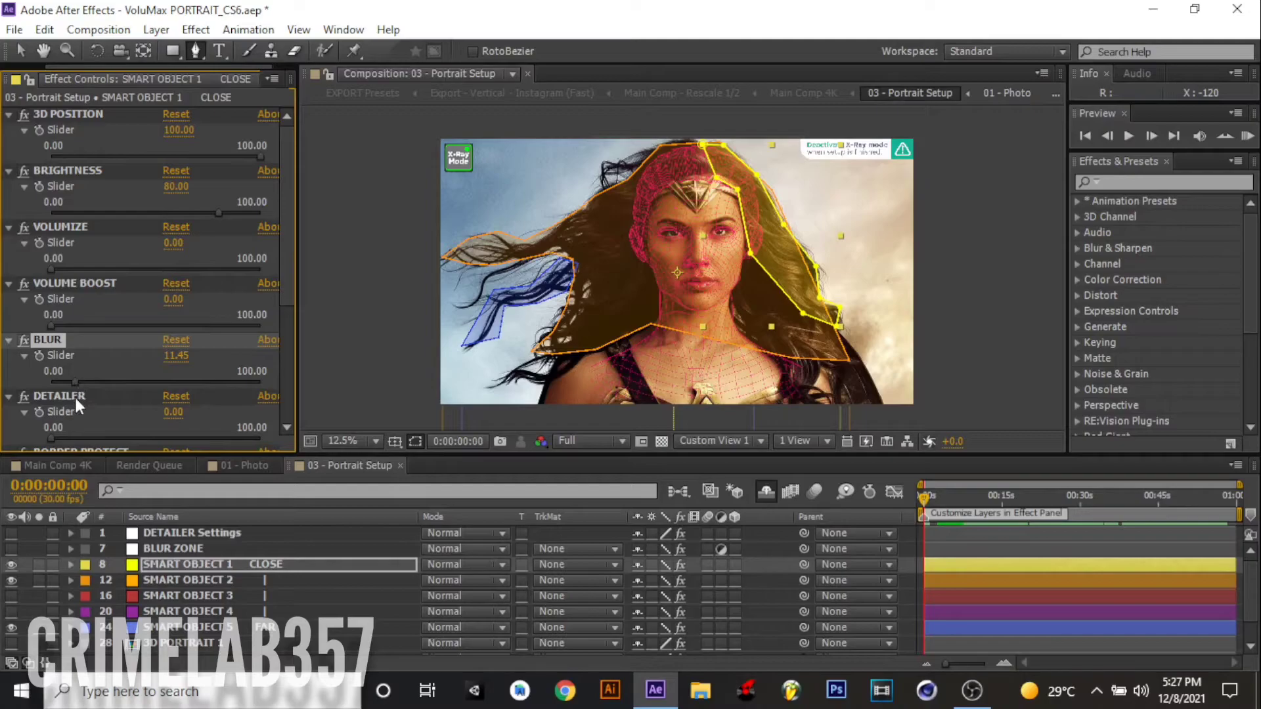
Step: Set SMART OBJECT 2's blur to 11.89 and SMART OBJECT 5's blur to 36.56
left_click(153, 579)
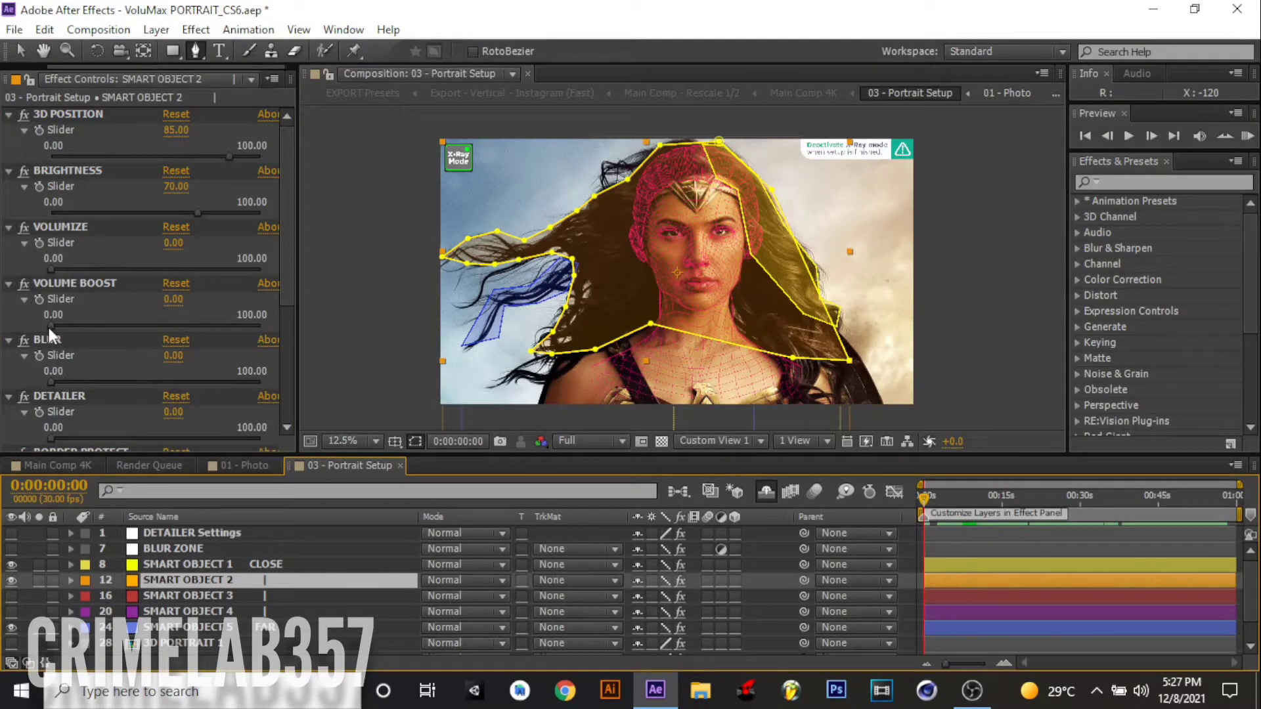
left_click_drag(50, 381, 76, 381)
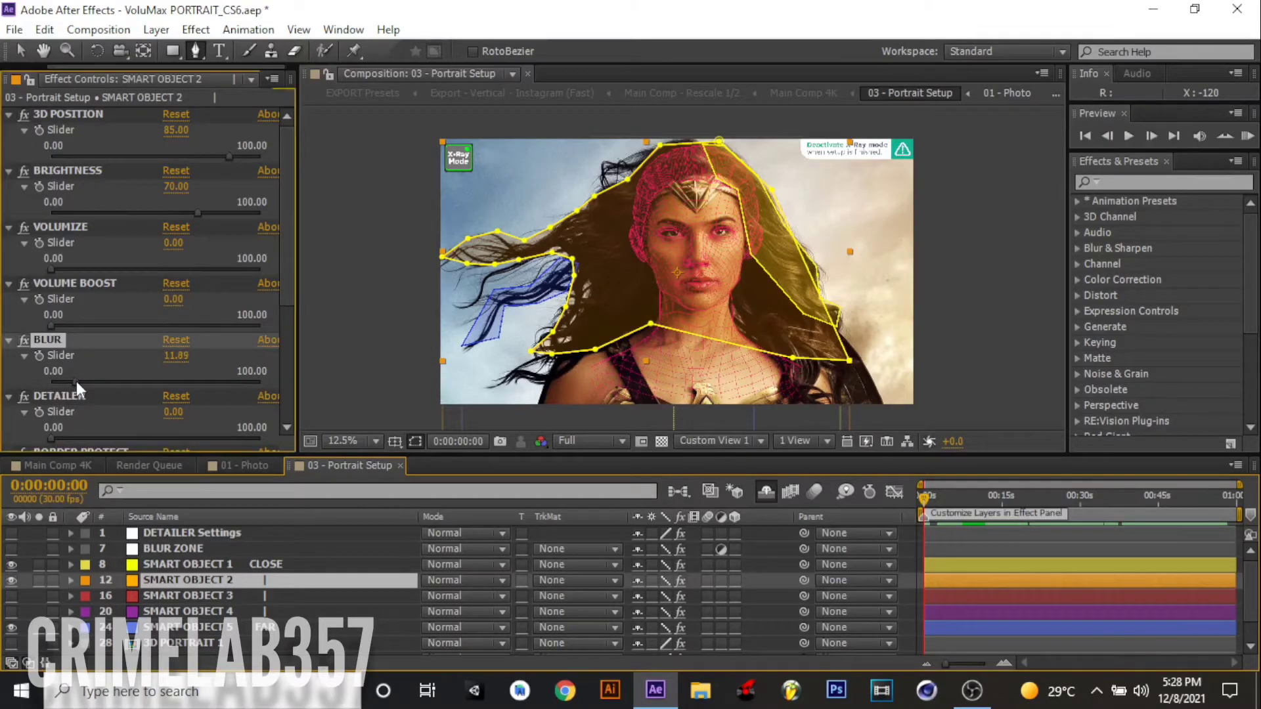
left_click(155, 564)
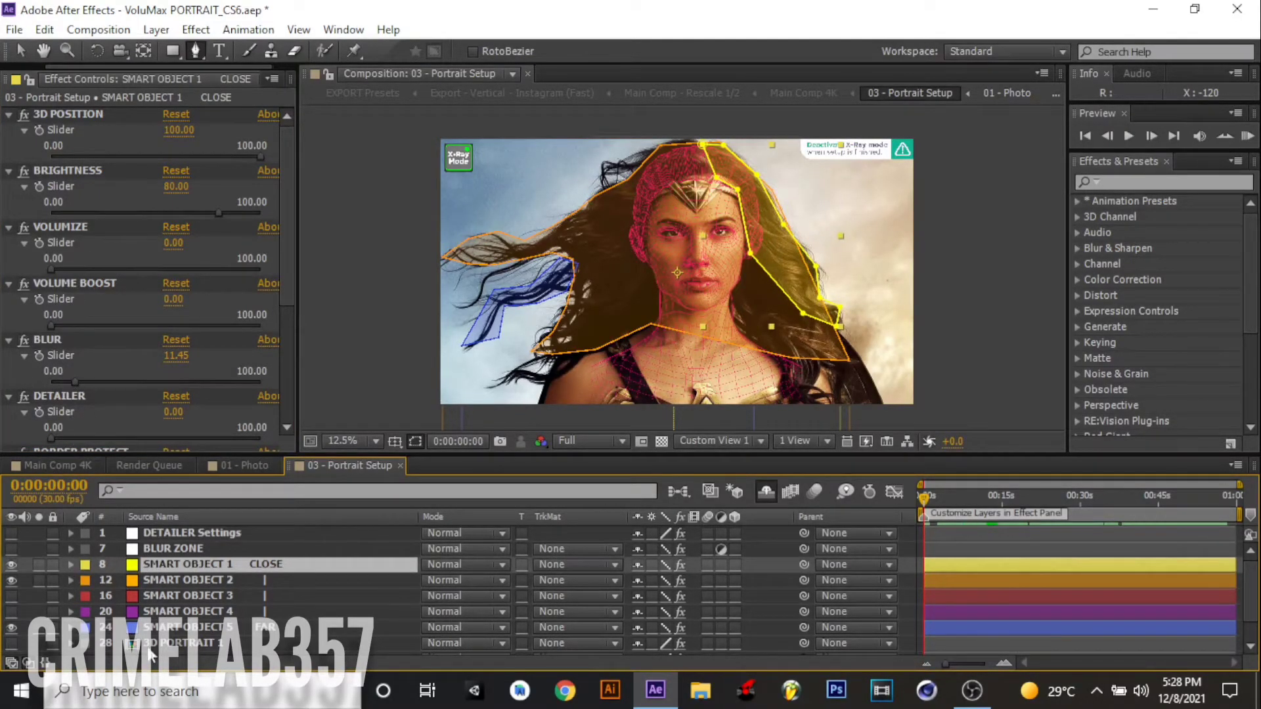
left_click(172, 628)
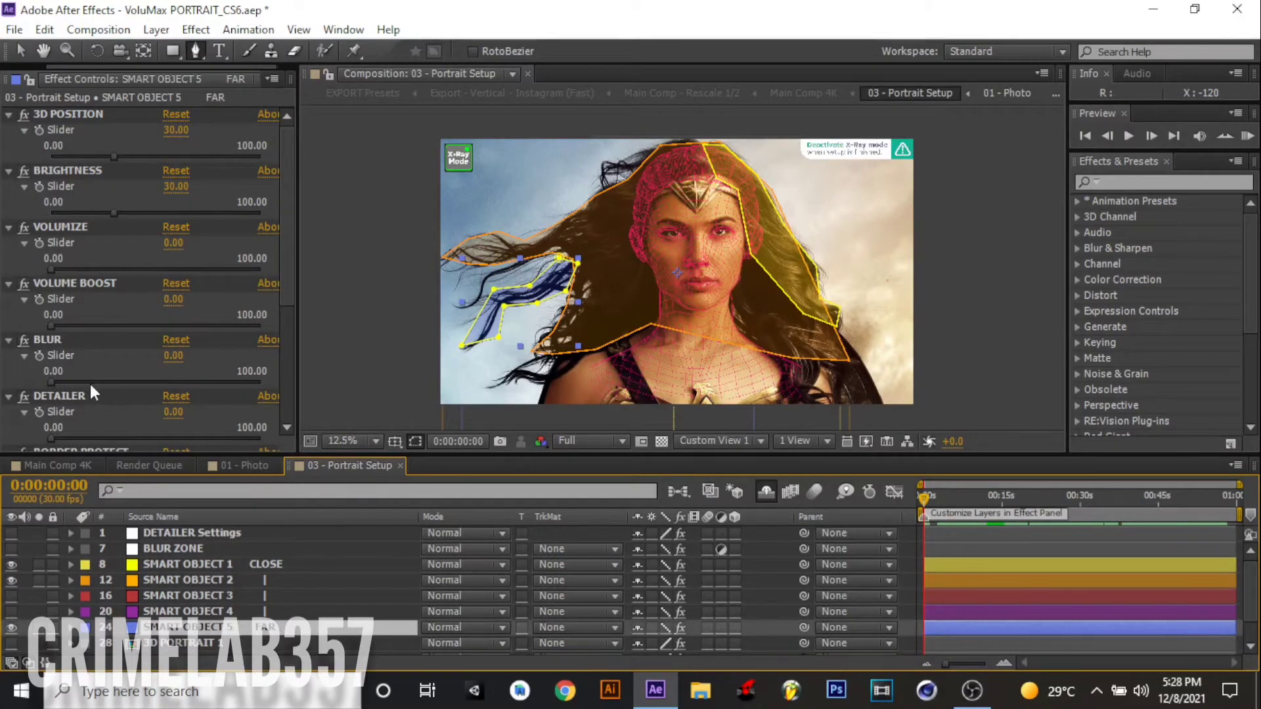
left_click_drag(91, 384, 127, 381)
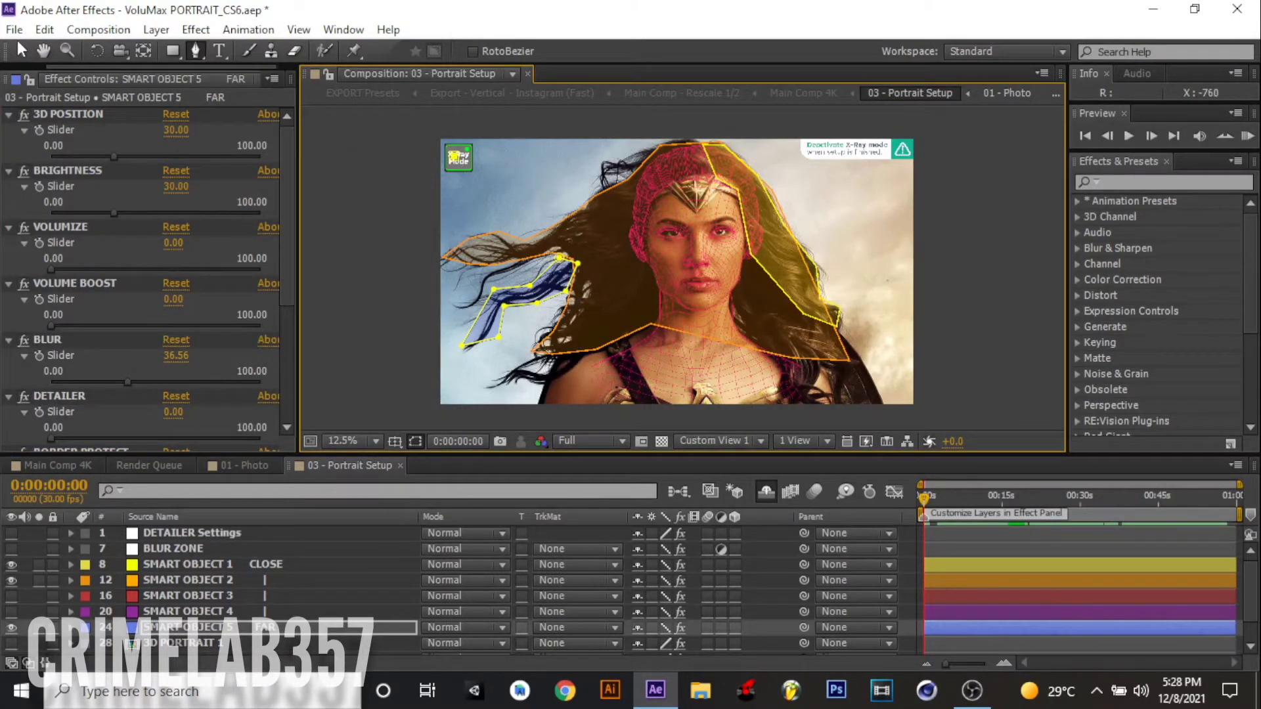
Step: Return to the Selection tool and select the WIRE MODE BUTTON layer
left_click(44, 30)
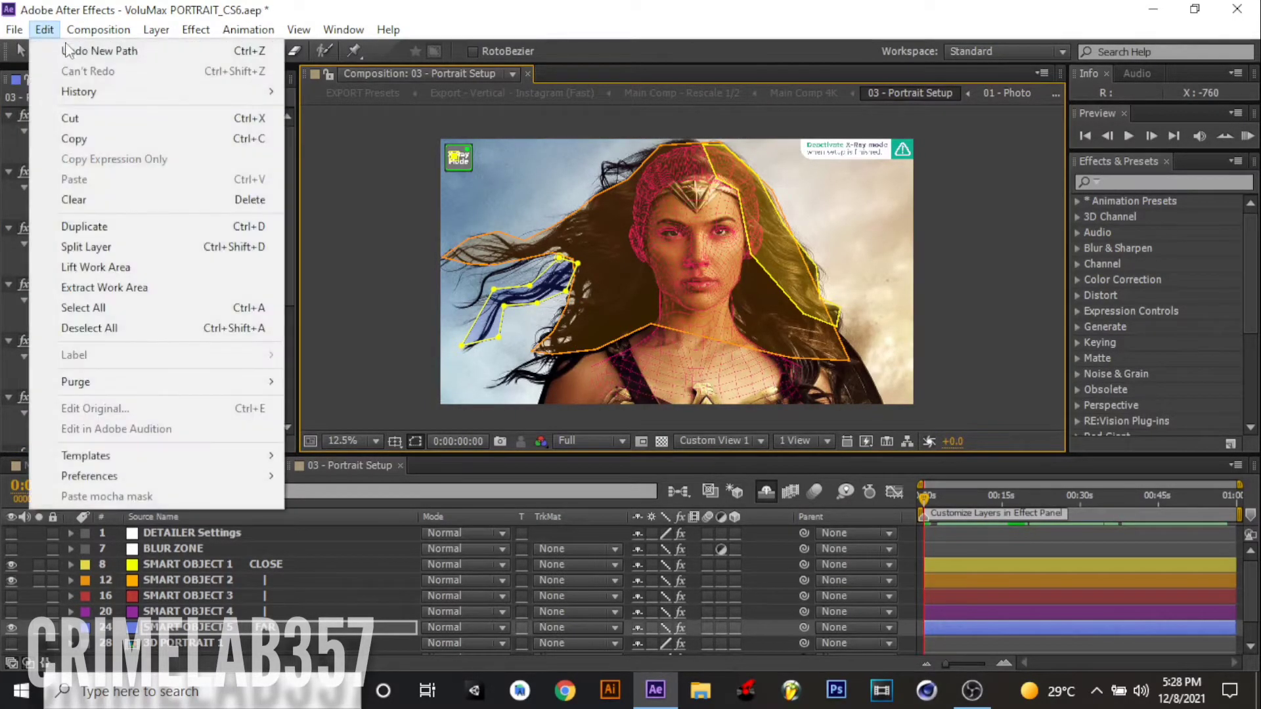
left_click(75, 49)
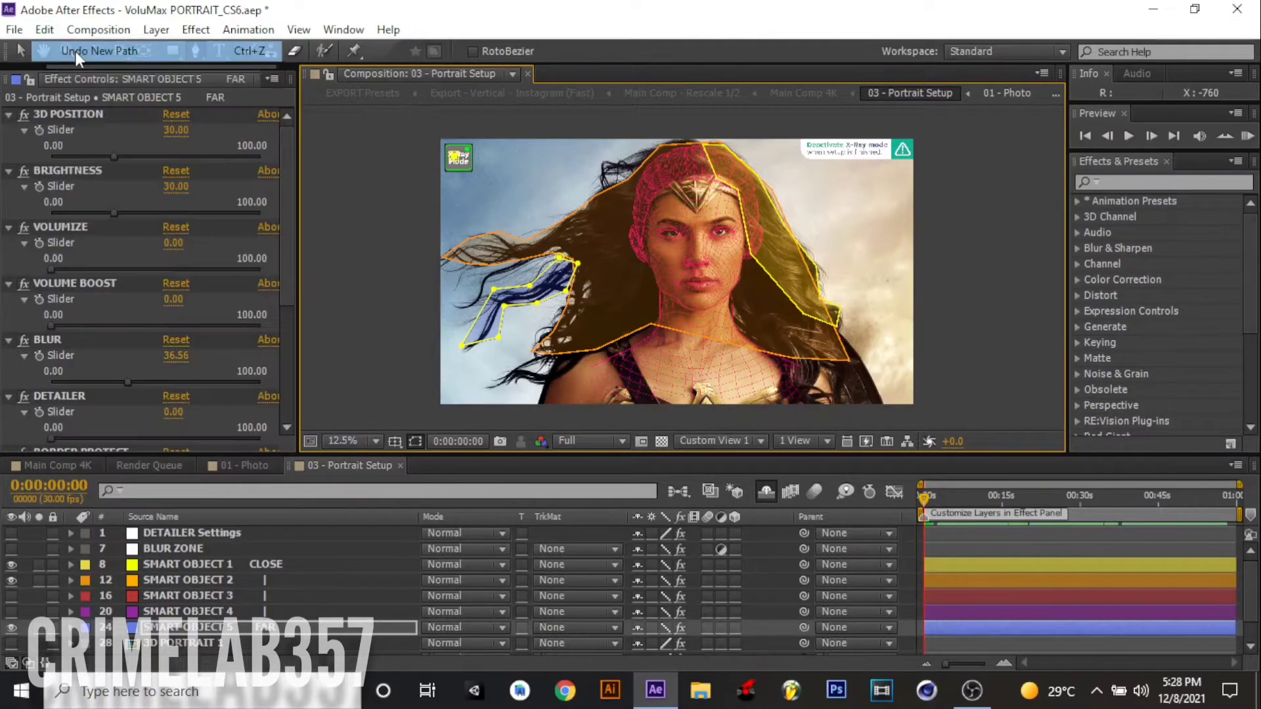
left_click(17, 50)
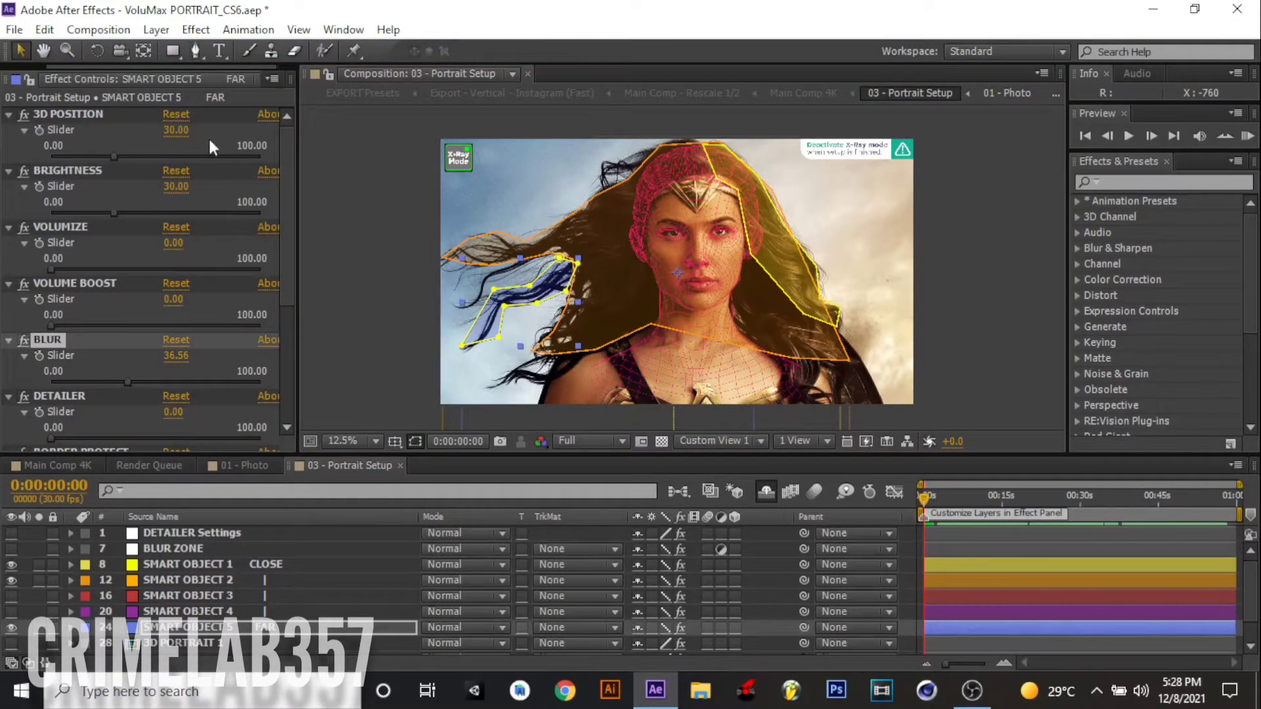
left_click(456, 160)
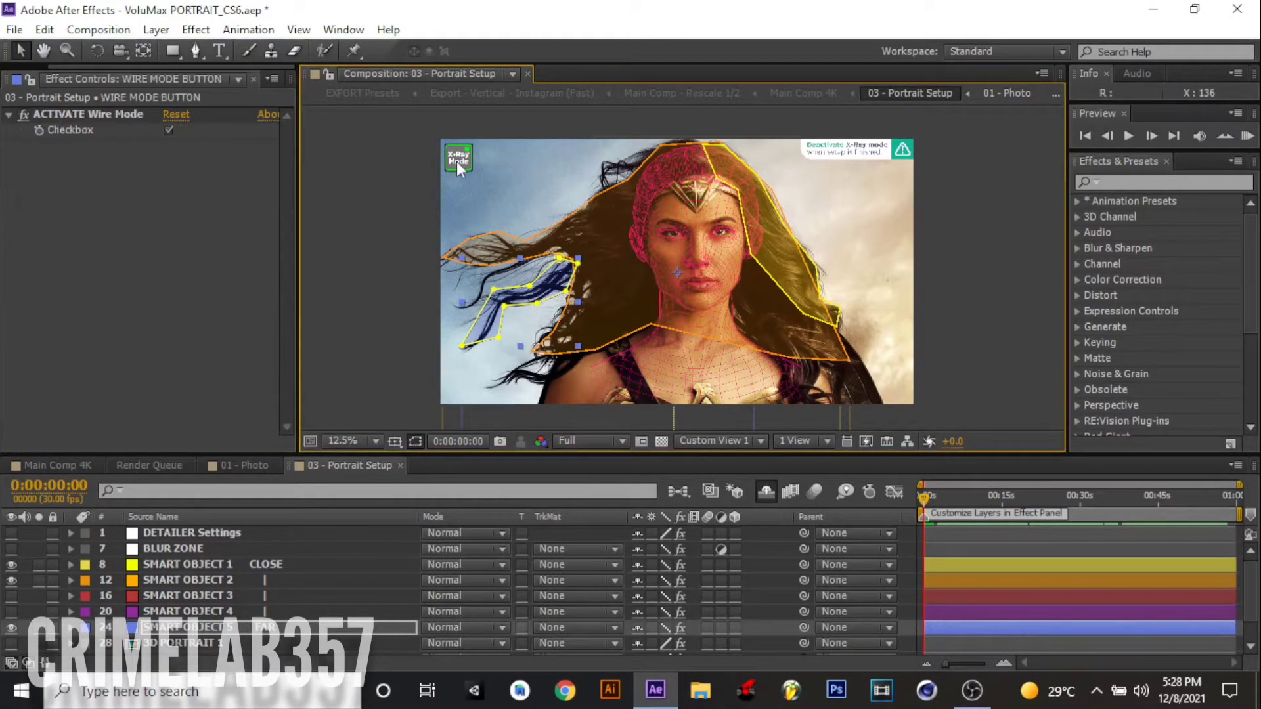
Step: Uncheck Activate Wire Mode to show the grayscale depth map, then switch to Main Comp 4K
left_click(167, 131)
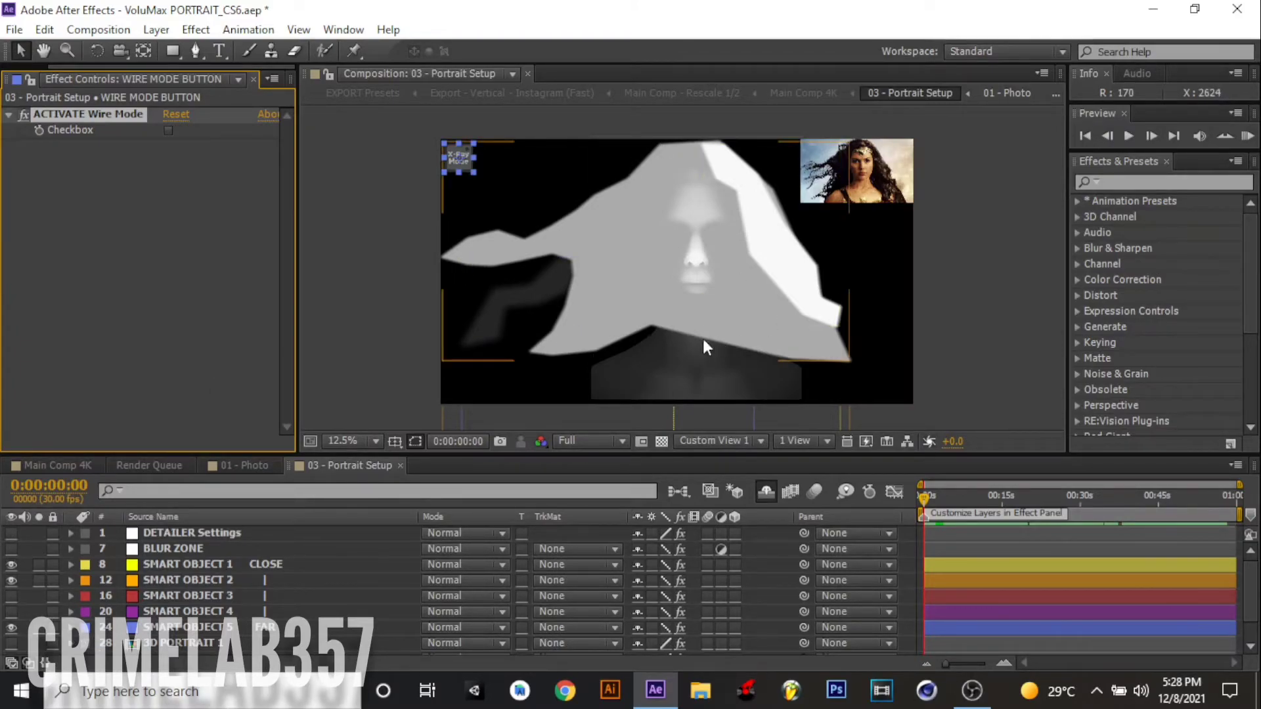
left_click(69, 463)
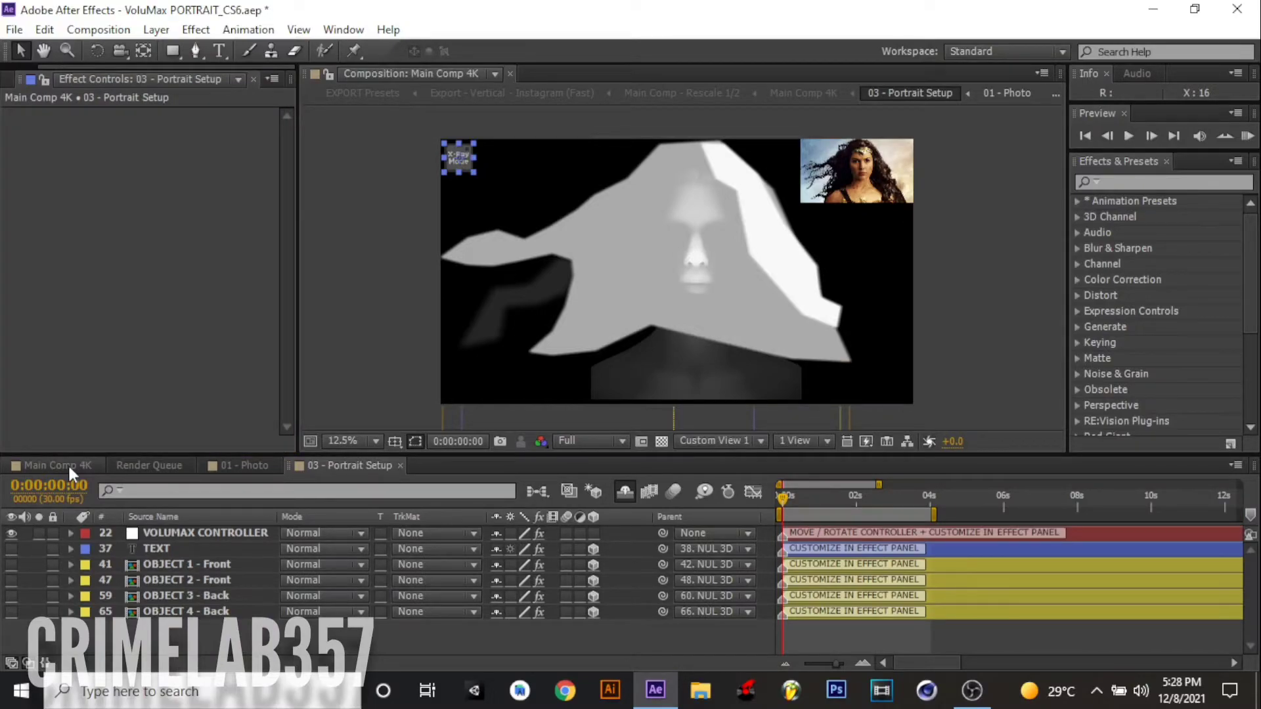
Step: Extend the work area to about 6 seconds, preview it, and drag the VOLUMAX CONTROLLER face box right
left_click(68, 463)
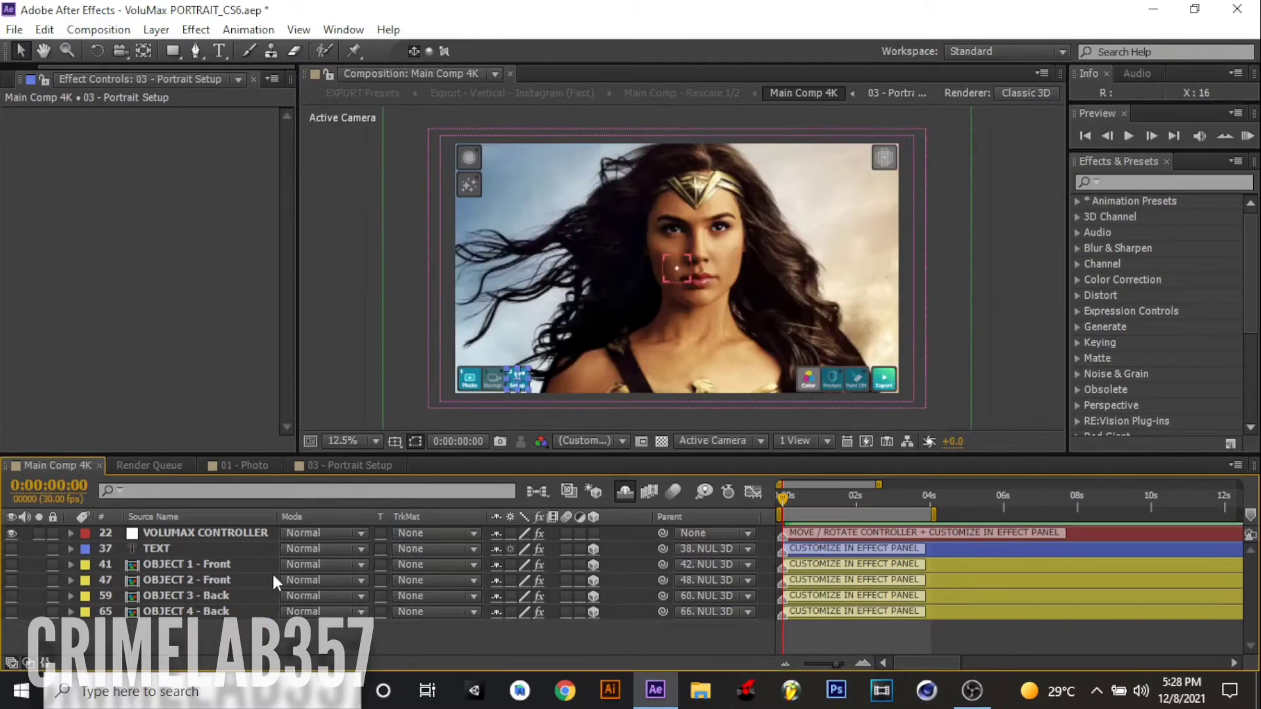
left_click_drag(936, 512, 1007, 517)
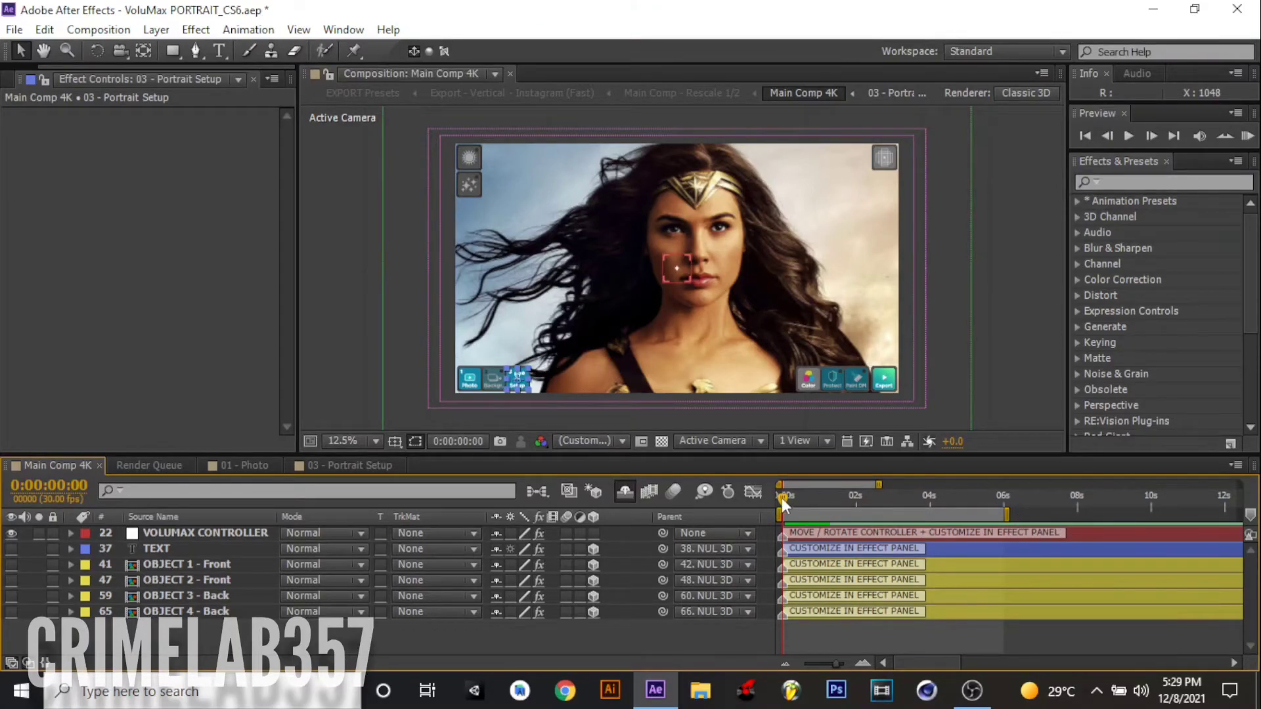
left_click(613, 440)
key("KP_0")
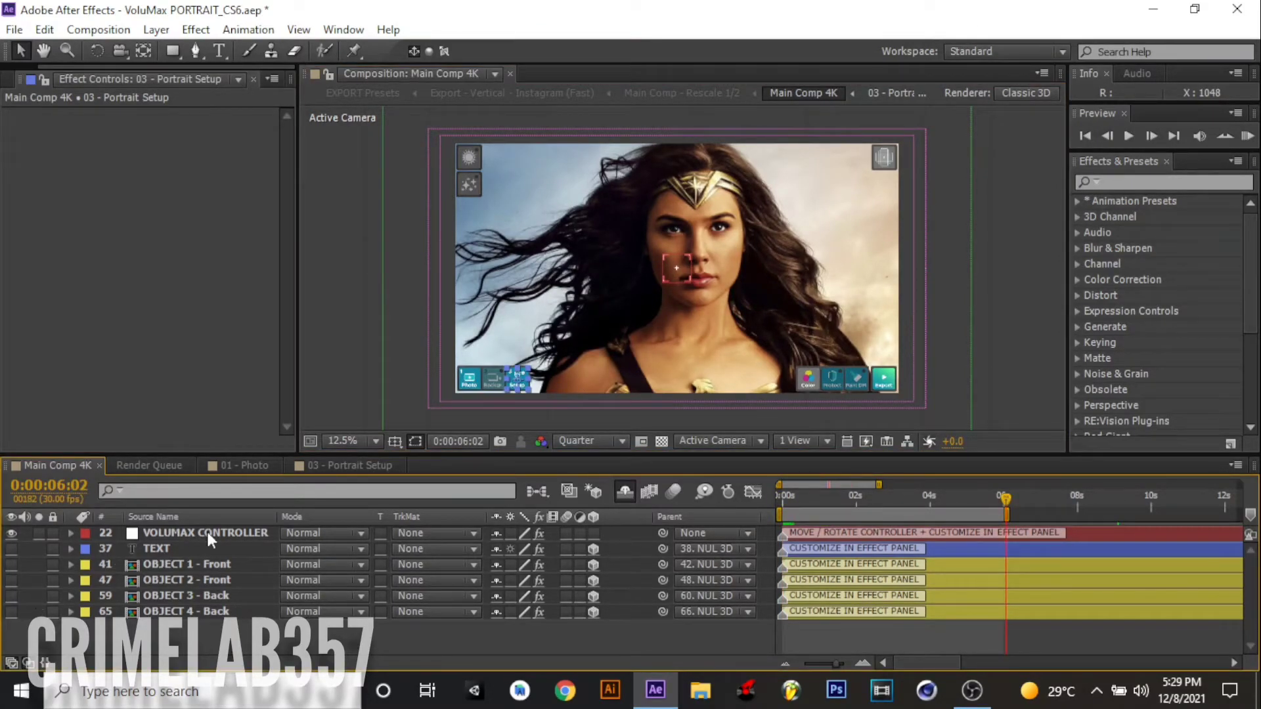
left_click(210, 534)
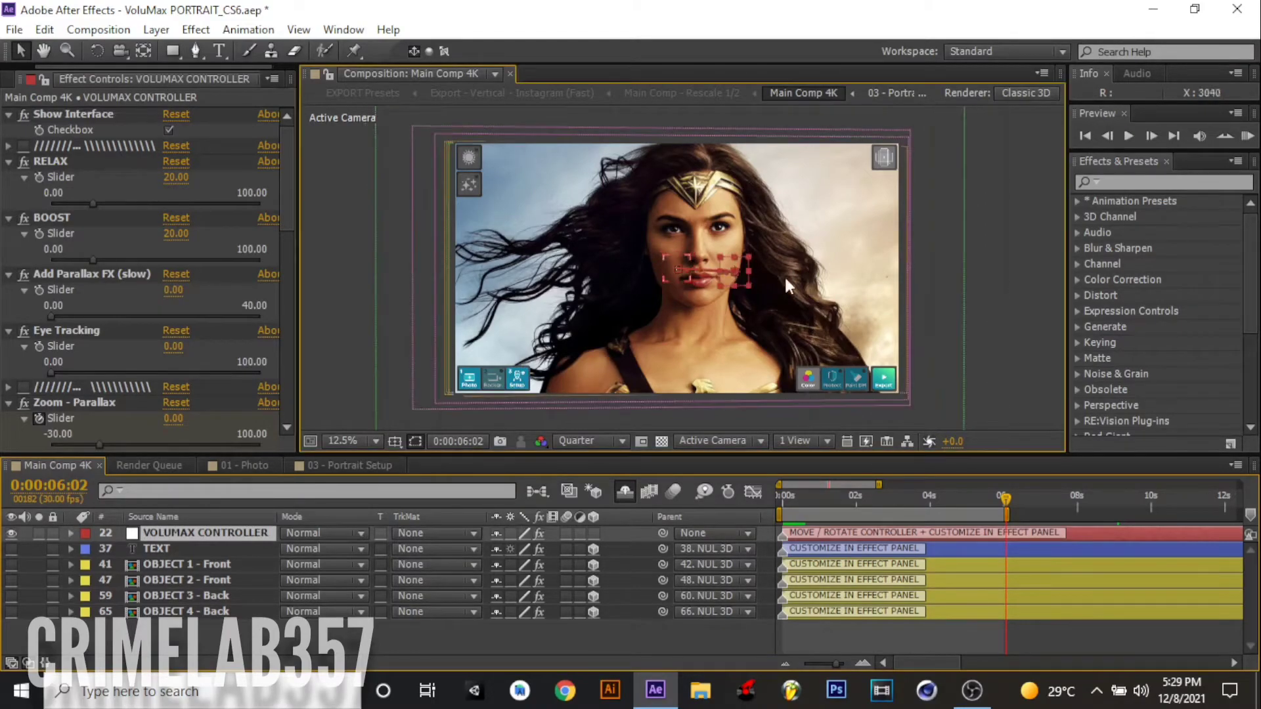
left_click_drag(693, 269, 892, 281)
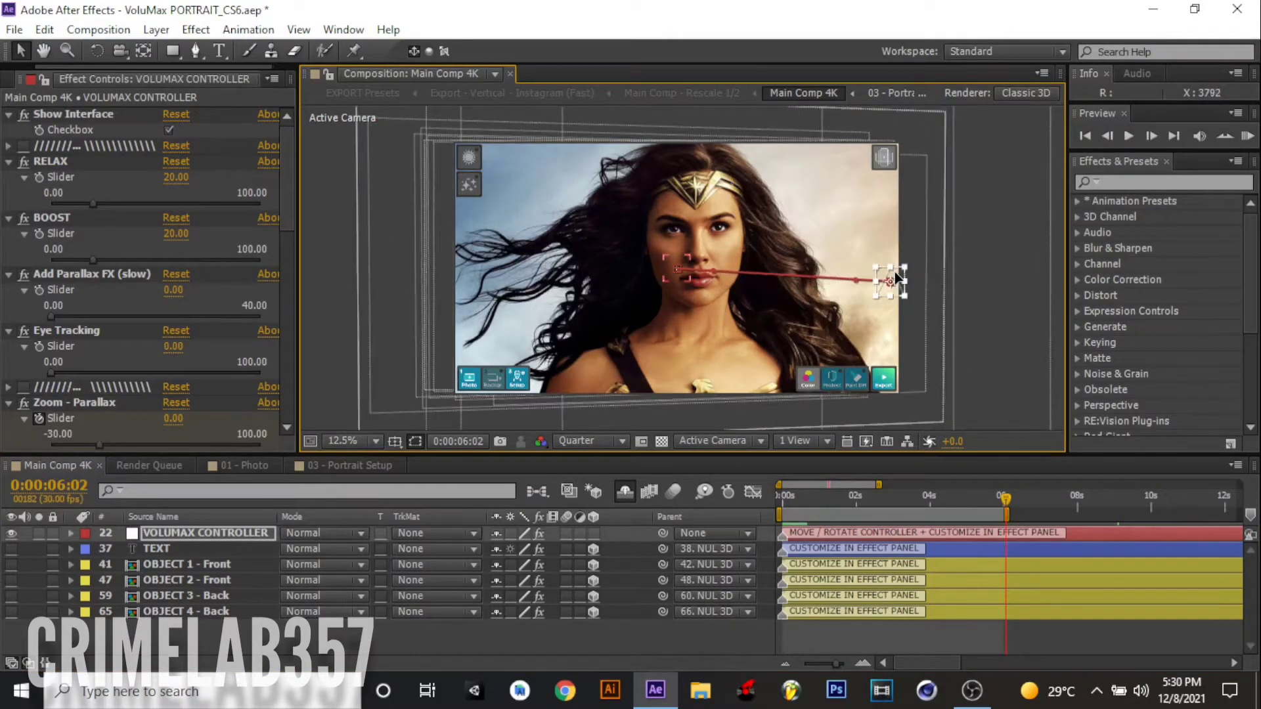
Step: Activate particles with dirt around 32 and particle count lowered to 5.20
left_click(471, 185)
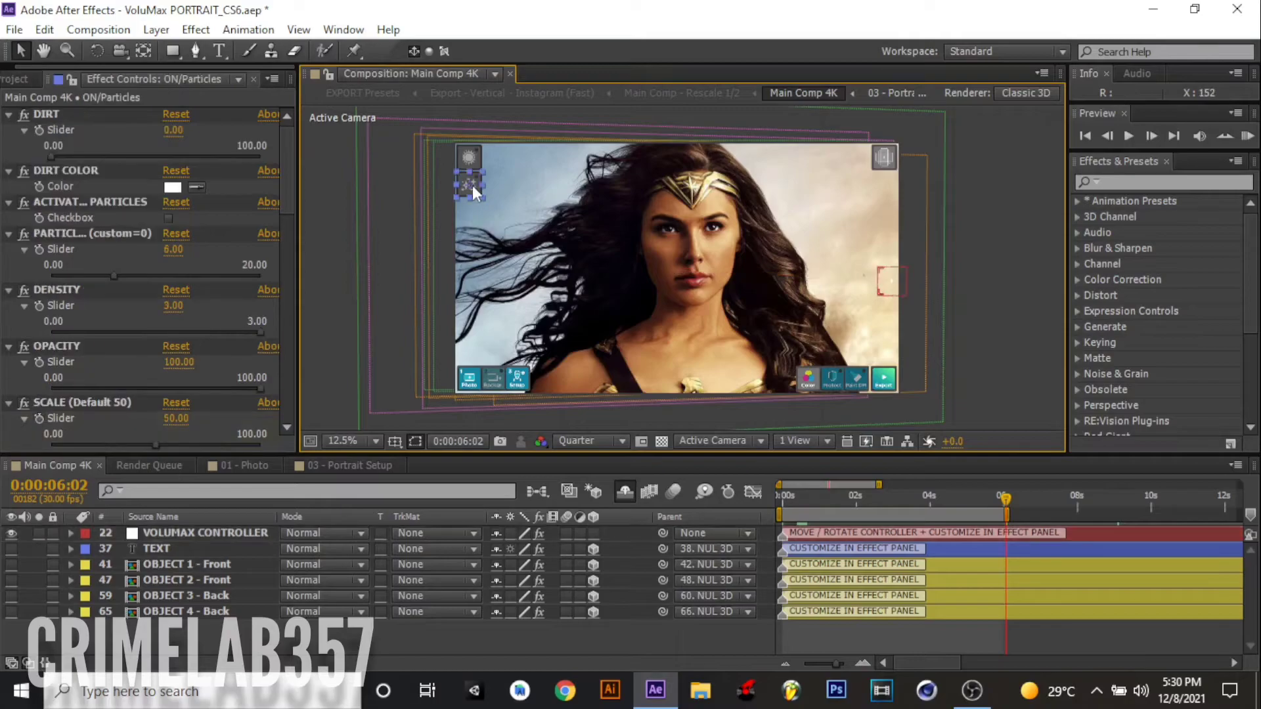
left_click(117, 156)
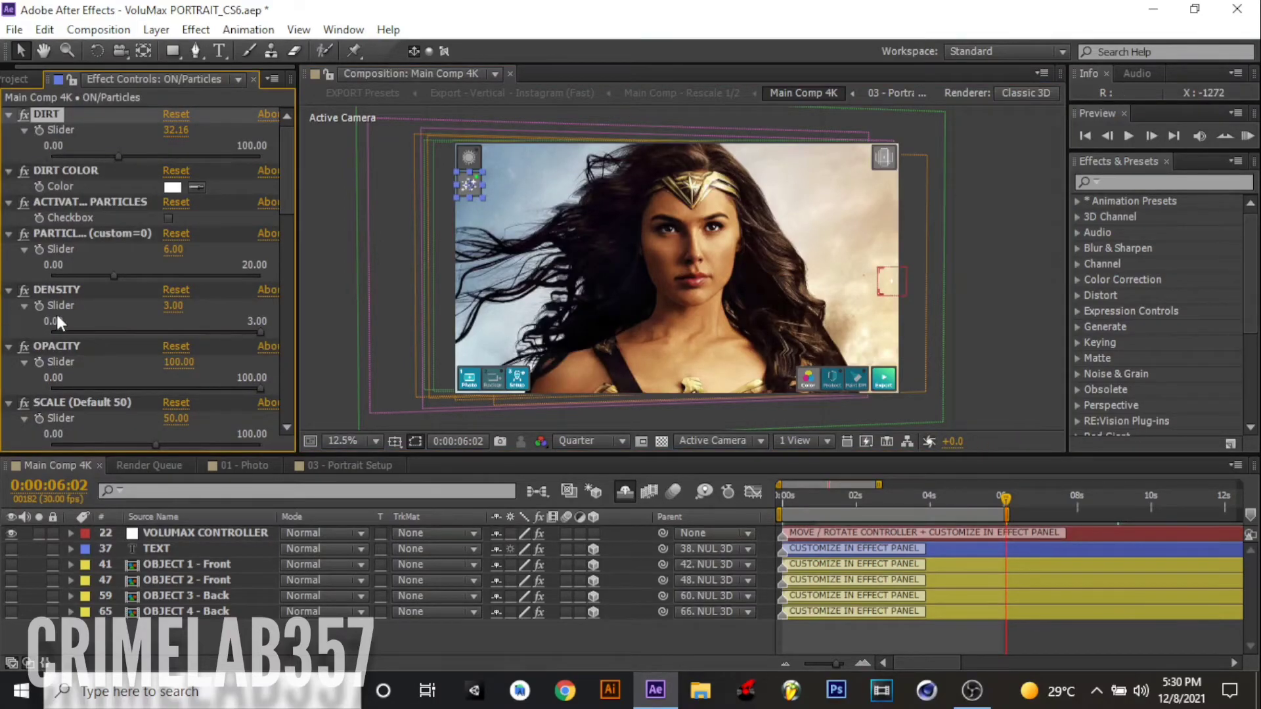
left_click(168, 218)
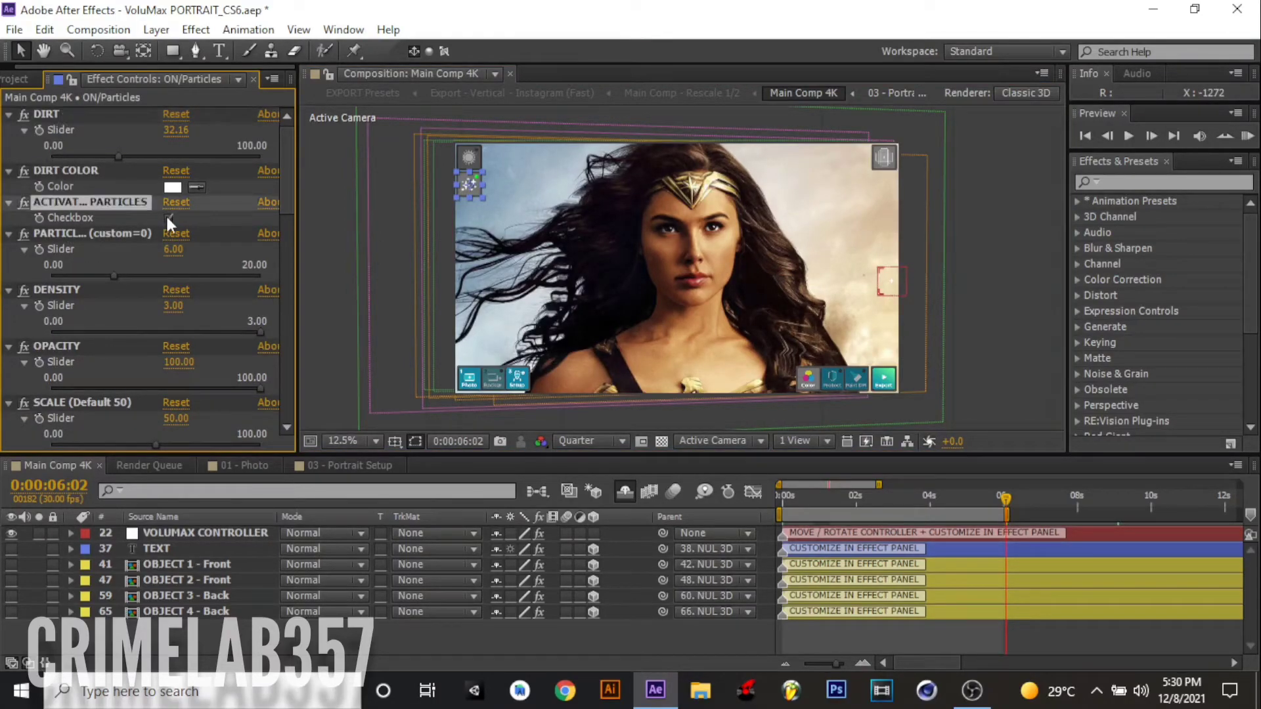
left_click(105, 275)
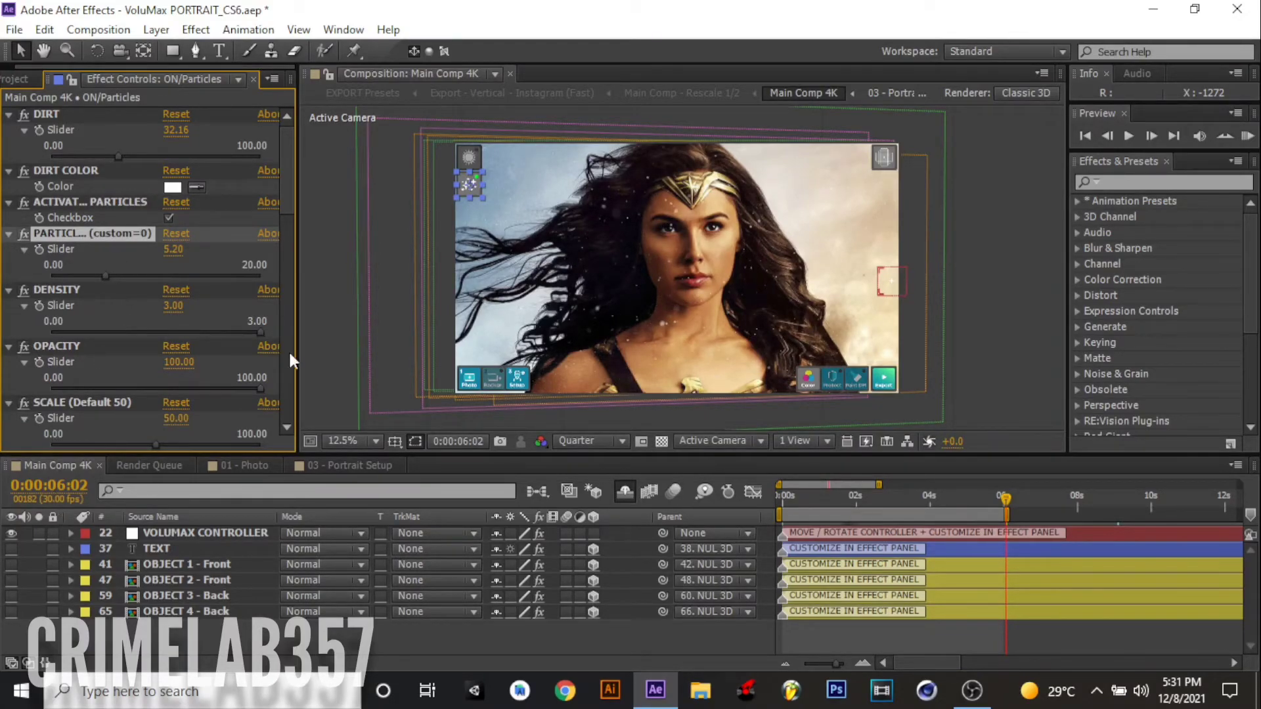
Step: Fade in right and left flares (~24, ~26), set flare scale -89.21 and vertical adjust 194.93
left_click(212, 391)
left_click(468, 156)
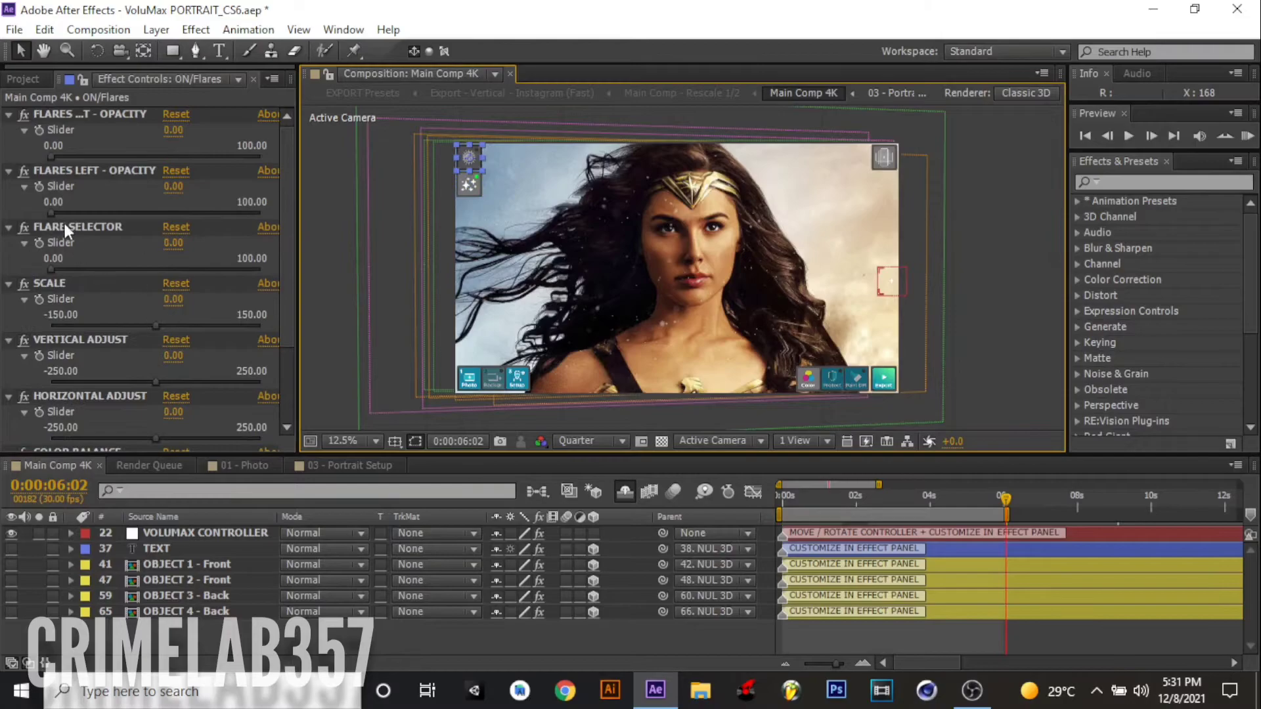
left_click_drag(52, 157, 102, 157)
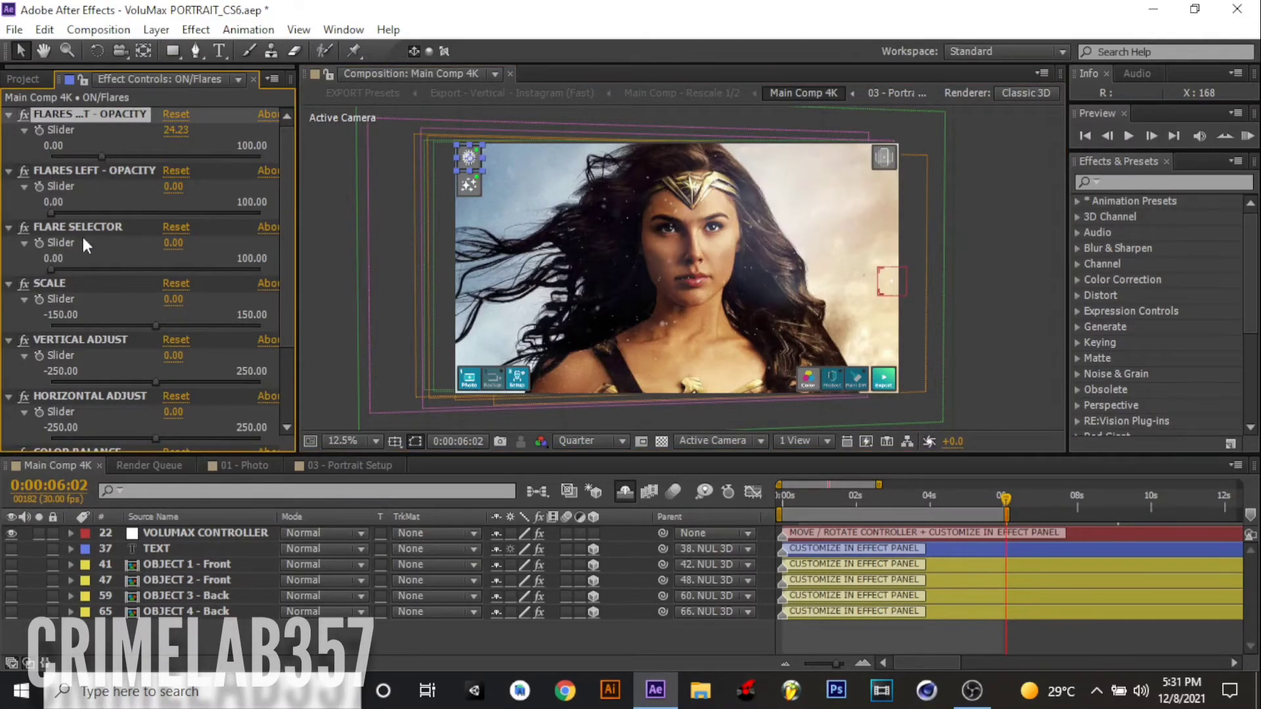
left_click_drag(52, 213, 105, 213)
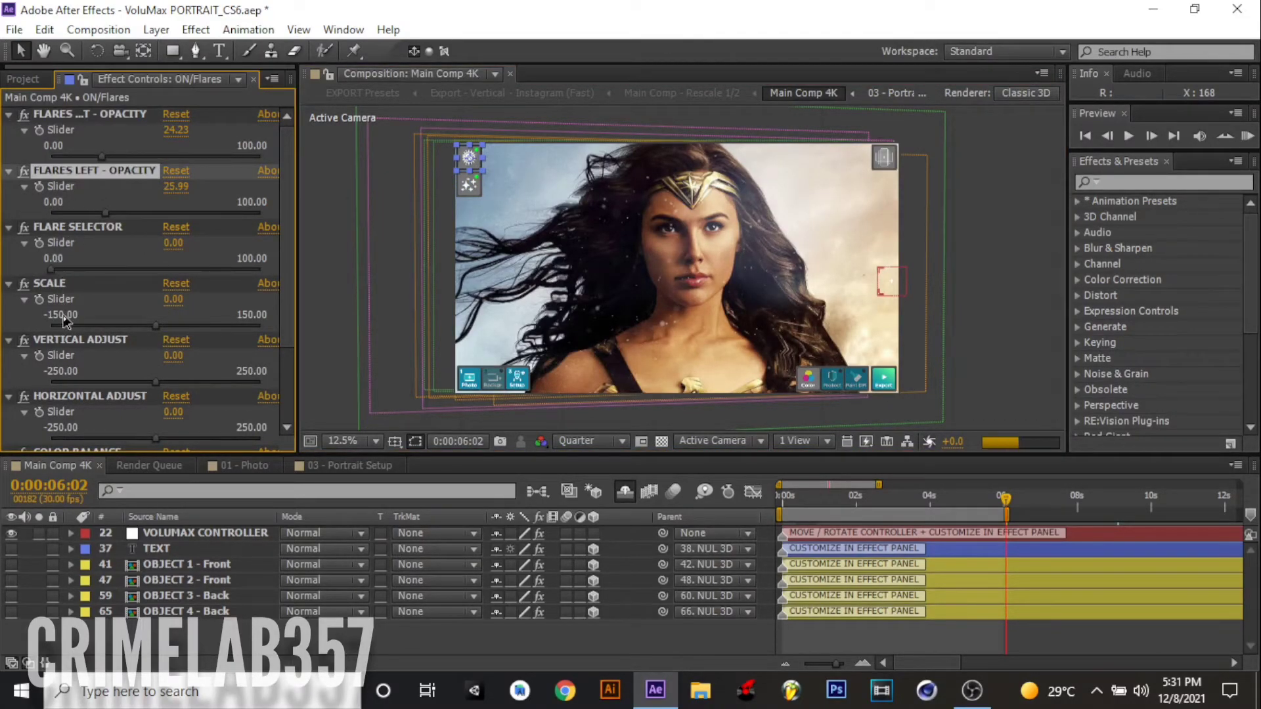
left_click_drag(154, 326, 93, 325)
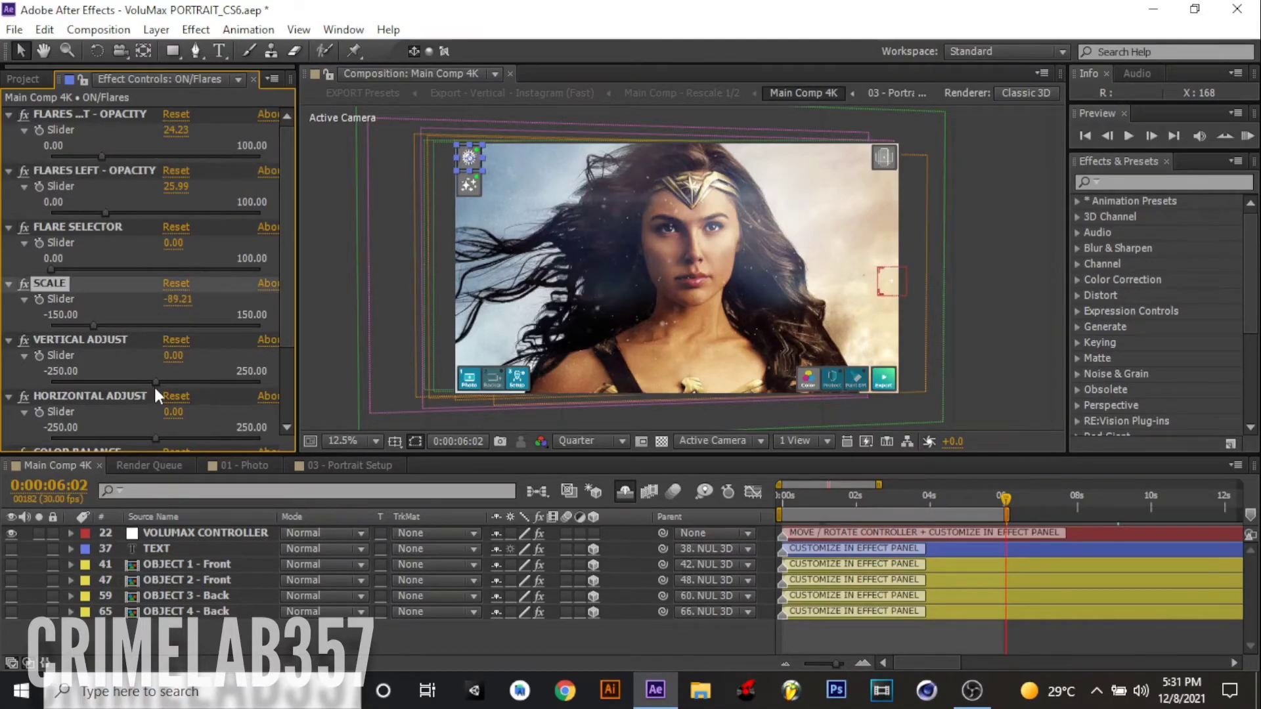
mouse_move(155, 383)
left_mouse_down()
mouse_move(84, 382)
mouse_move(237, 383)
left_mouse_up()
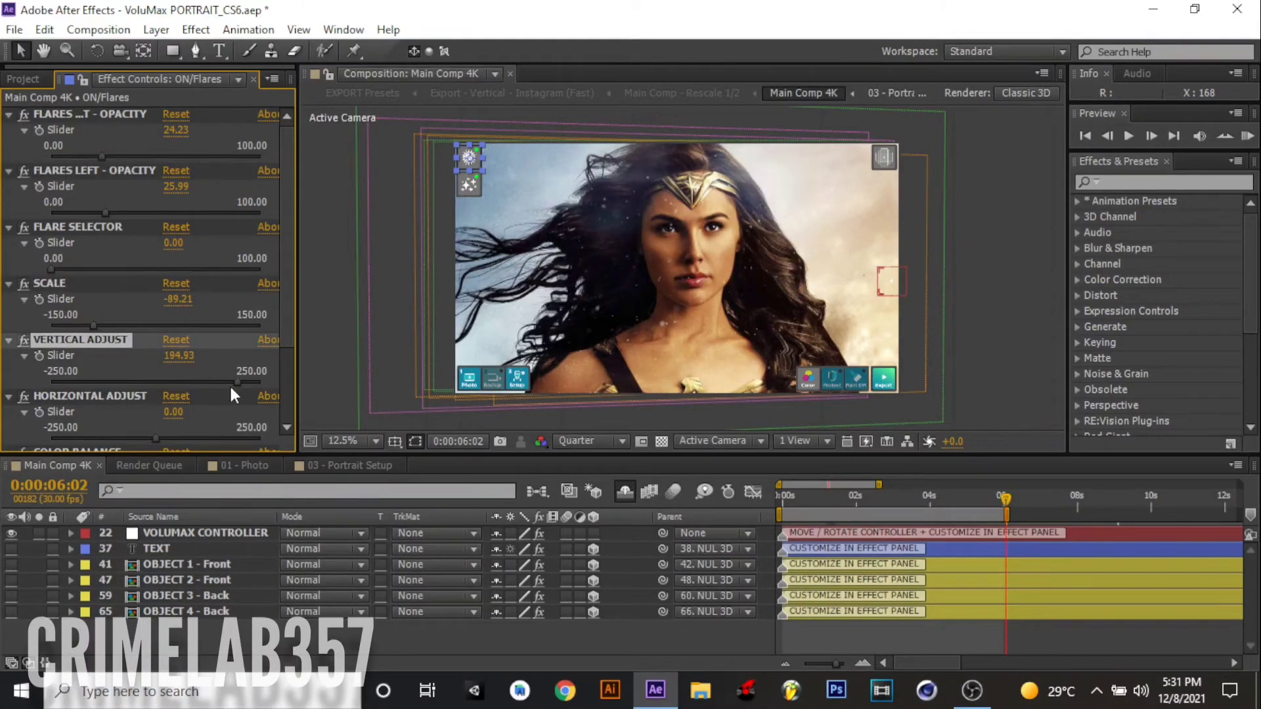
Step: Tint the flares purple with Color Balance 57.09 and Color Saturation 33.04
scroll(285, 244, "down", 3)
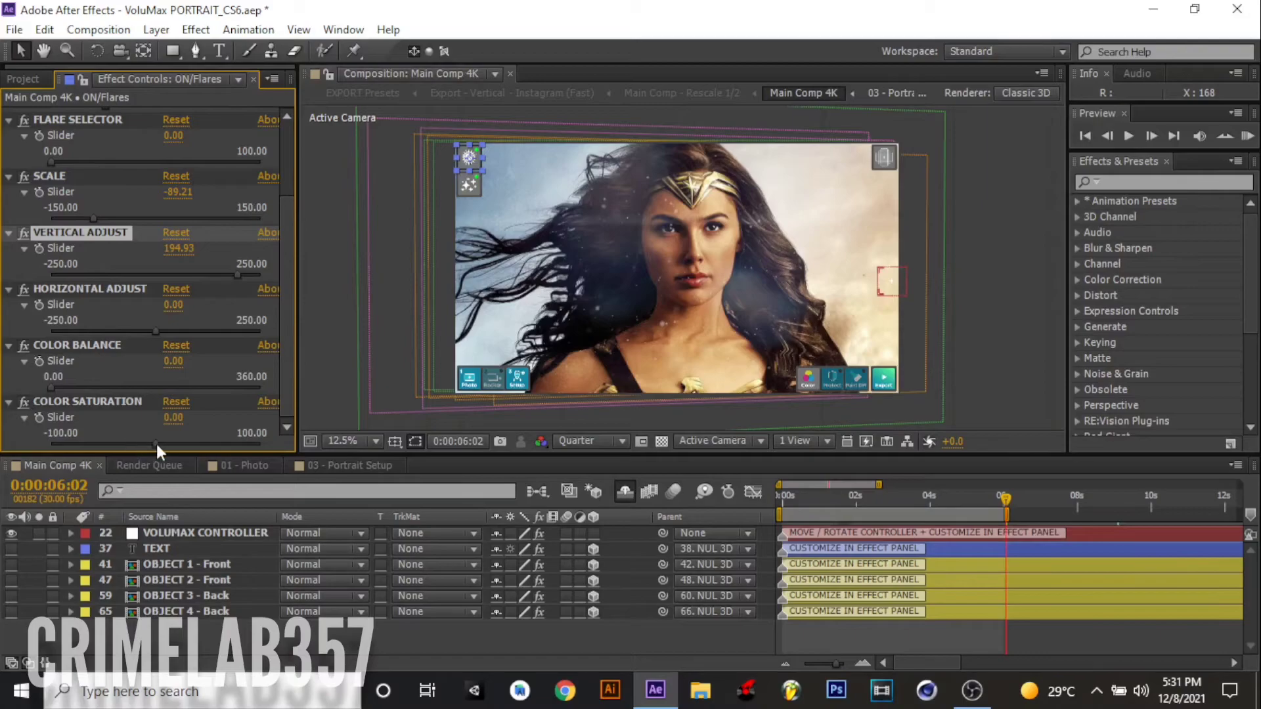
left_click(60, 418)
left_click(83, 389)
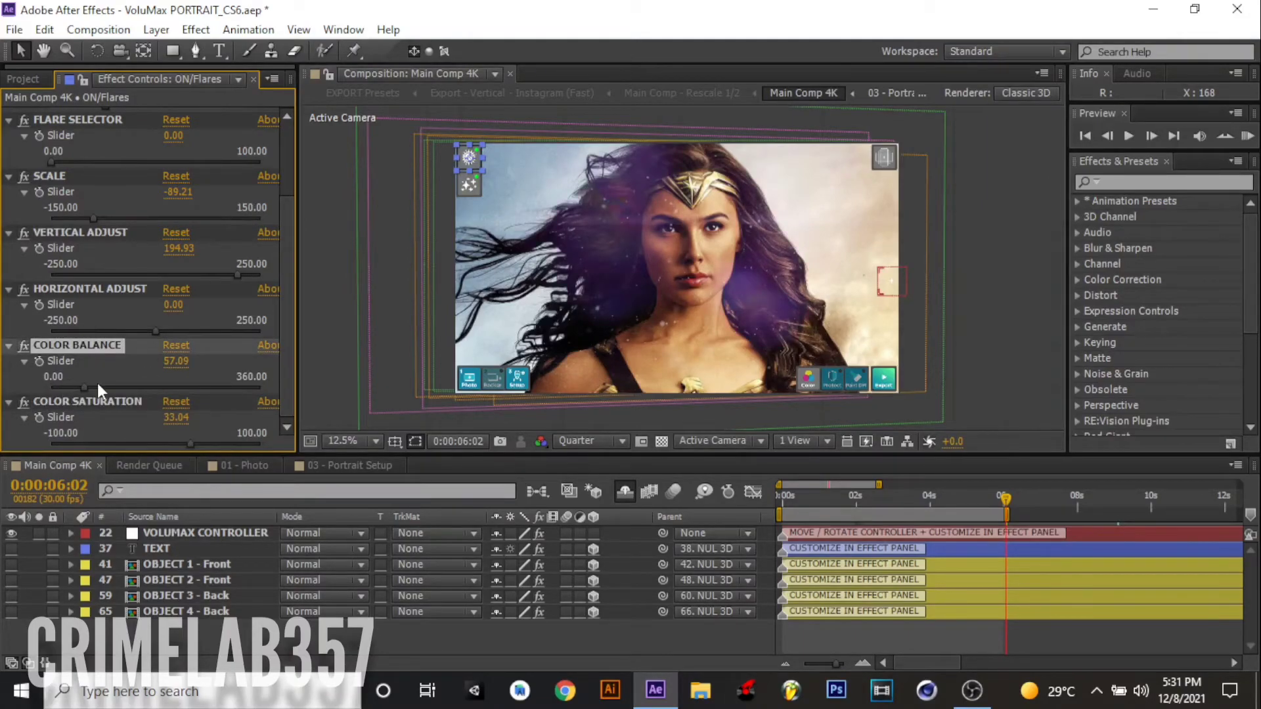
left_click(814, 384)
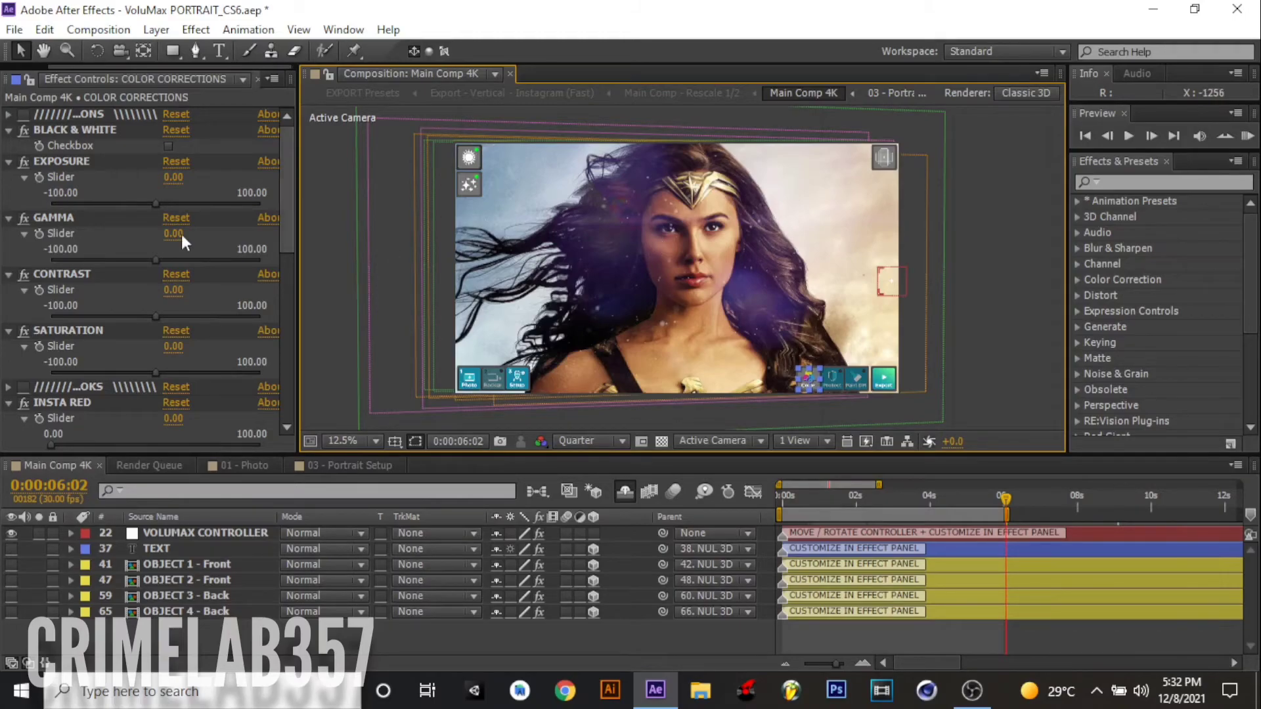
Step: Raise the saturation to about 25 and boost the red with Insta Red
left_click(182, 373)
scroll(285, 246, "down", 5)
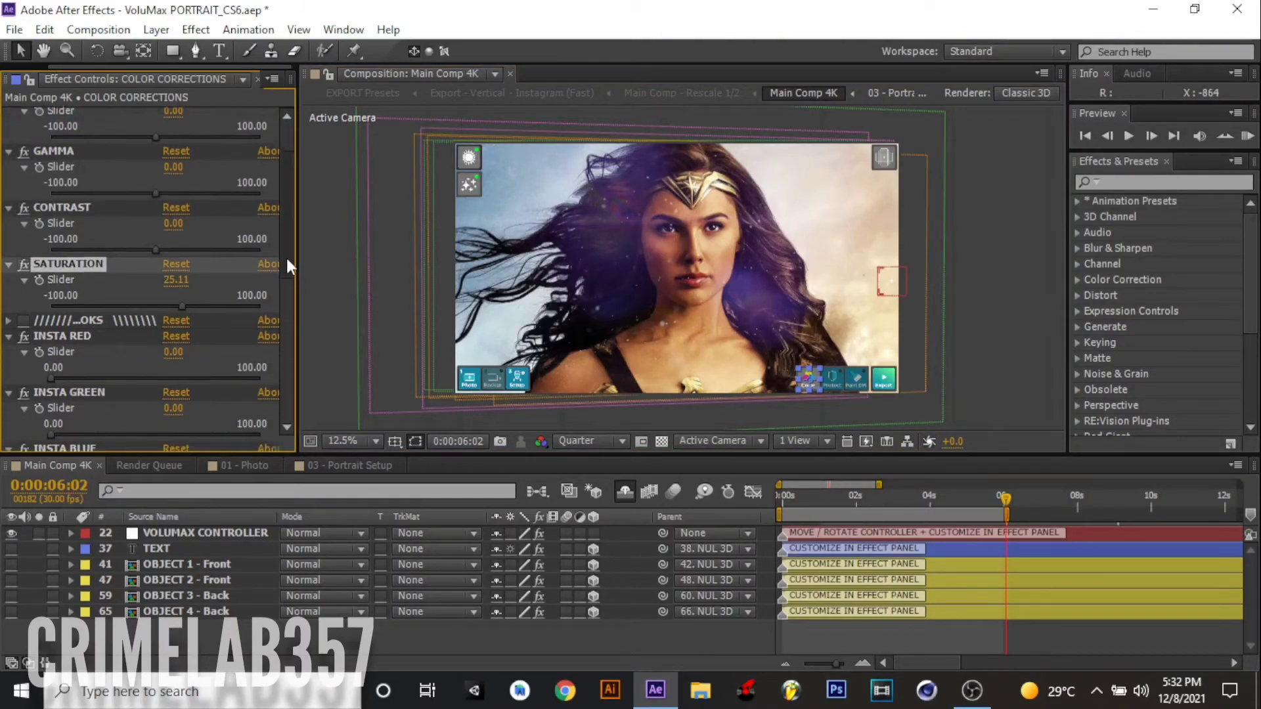
left_click(72, 265)
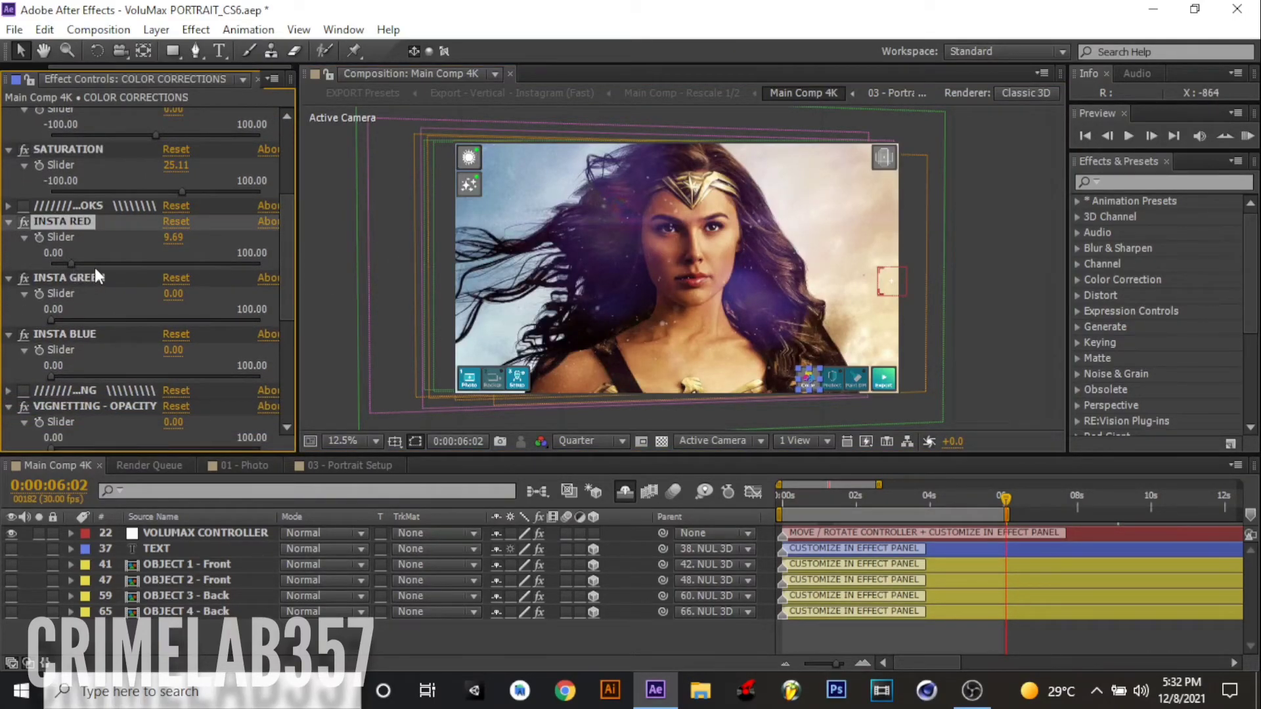
left_click(95, 264)
Step: Add faint light leaks at 4.41 opacity and return to the animation start
scroll(282, 262, "down", 5)
scroll(278, 333, "down", 3)
left_click(76, 323)
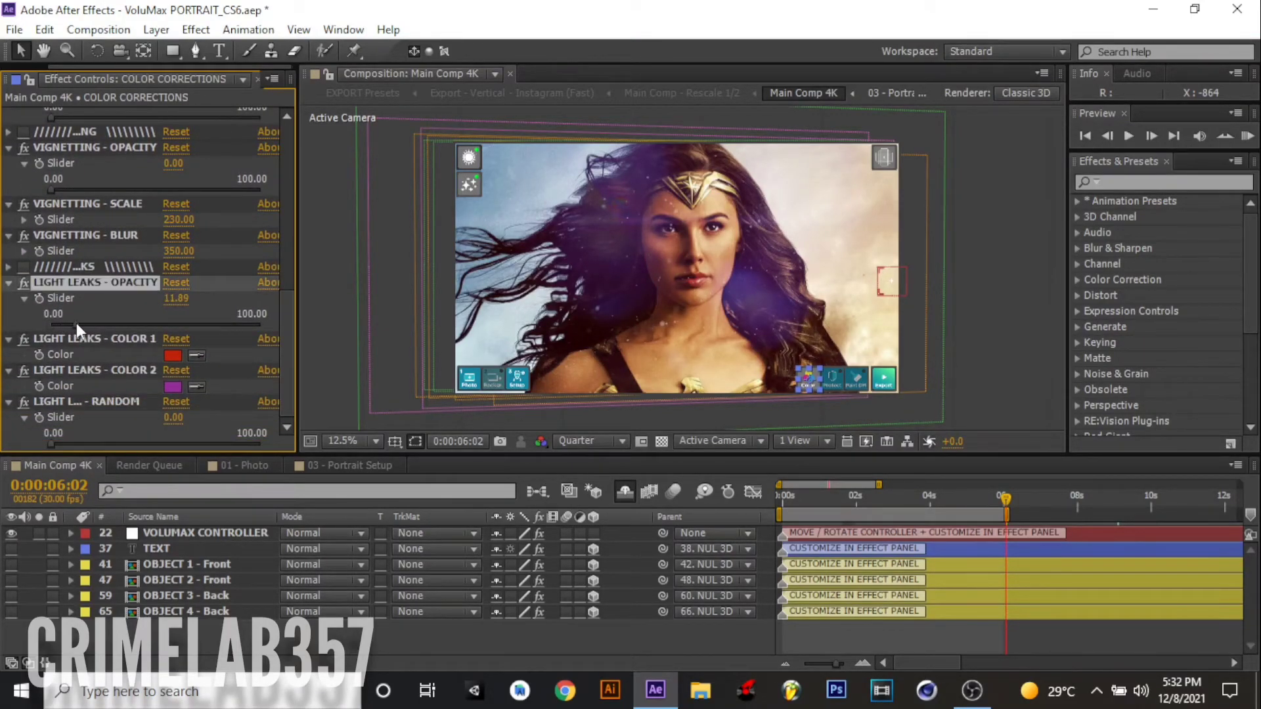
left_click(100, 325)
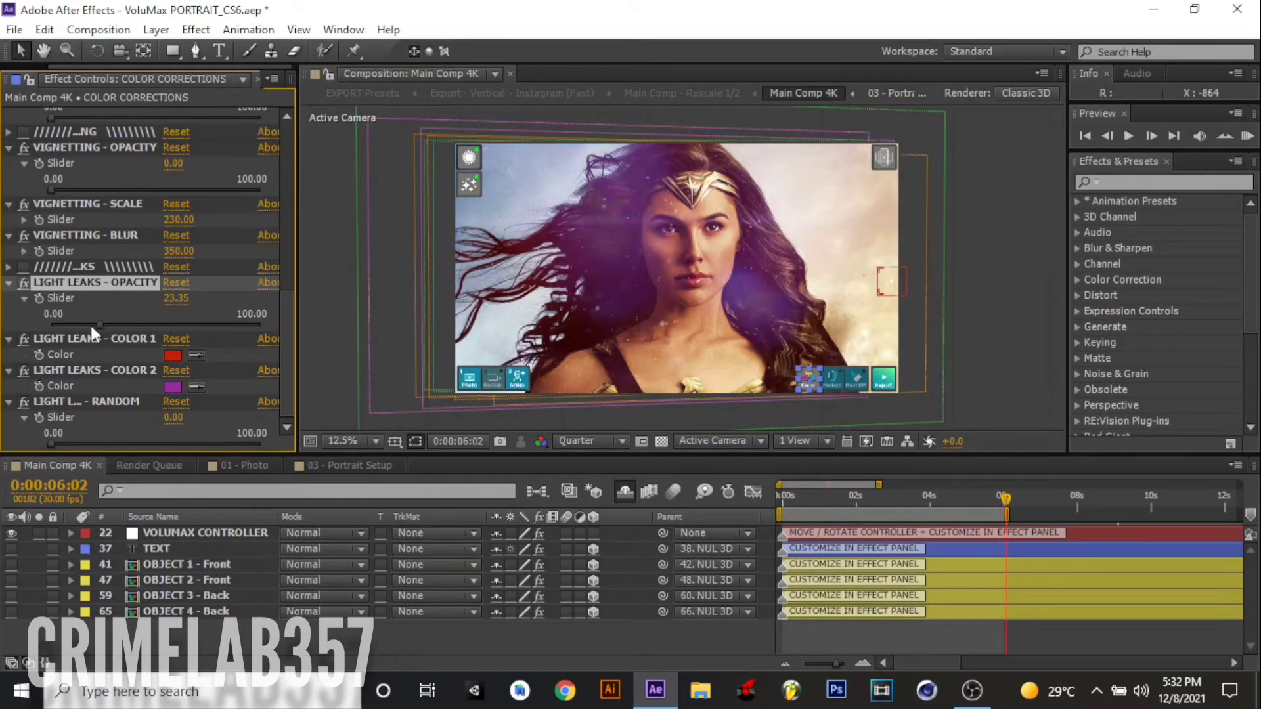
left_click(90, 325)
left_click(1085, 136)
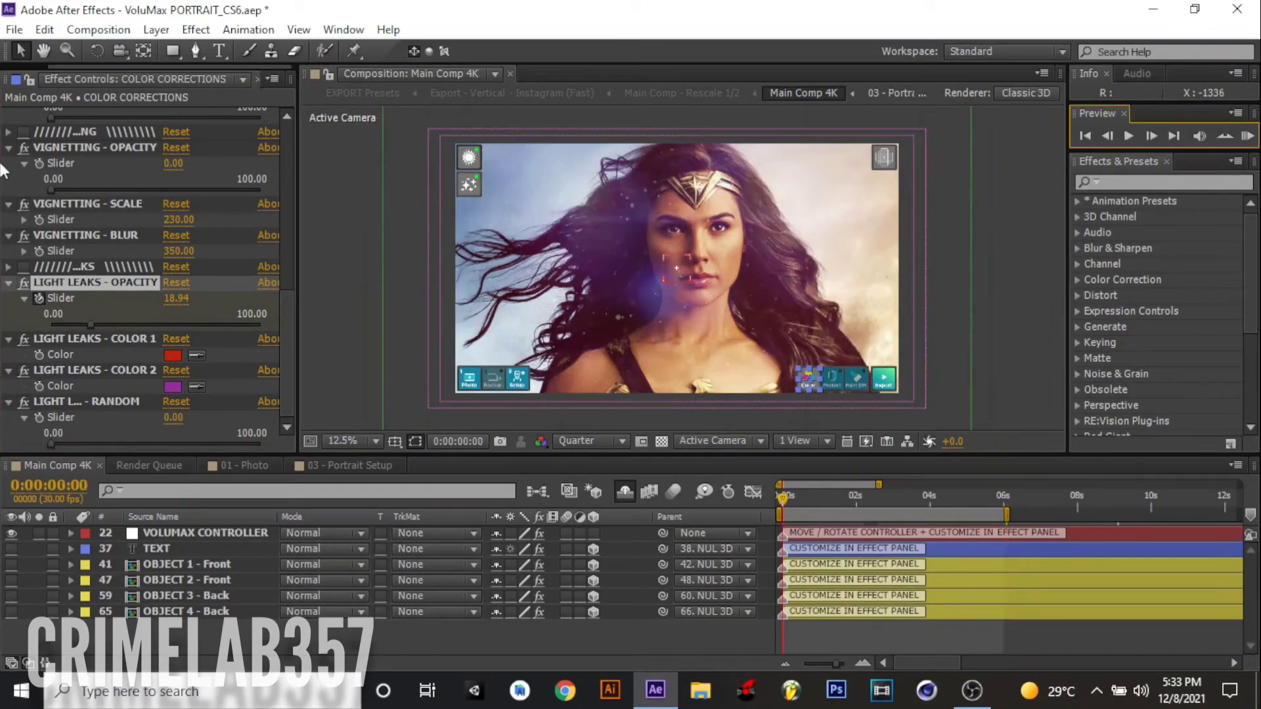
left_click(60, 325)
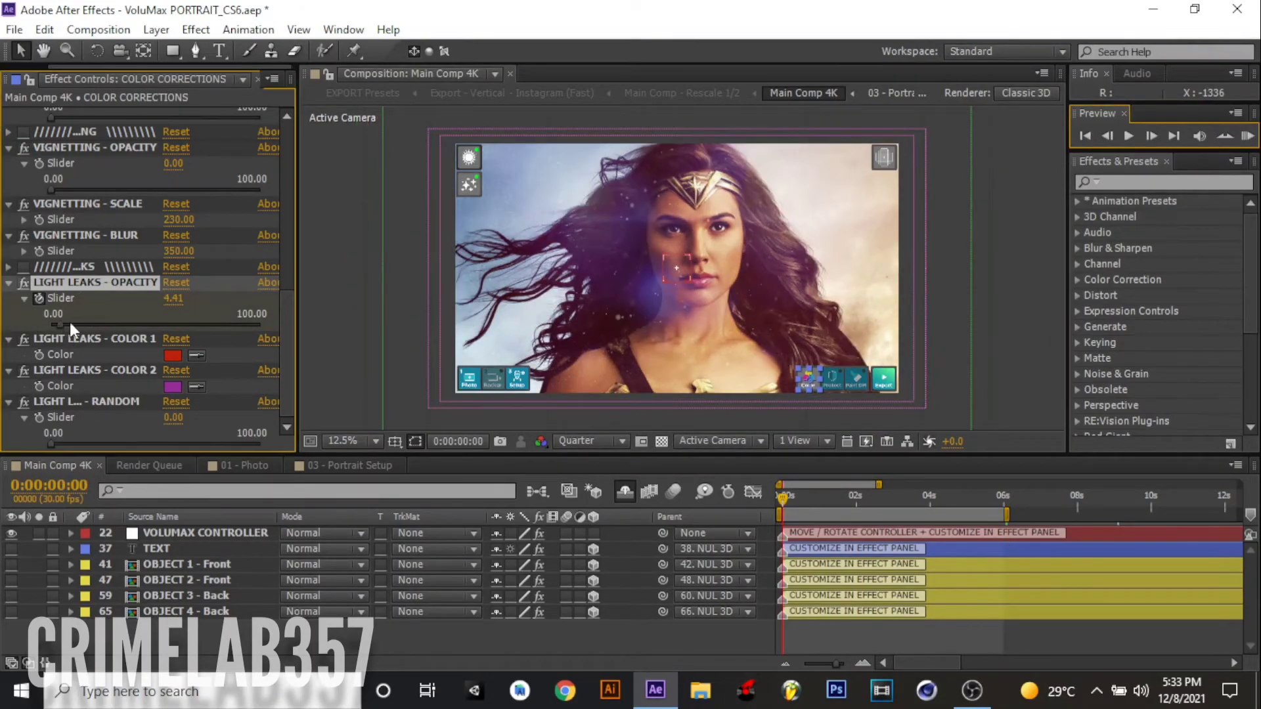
Step: Lower the particle opacity, then open the EXPORT Presets comp from the Project panel
left_click(469, 186)
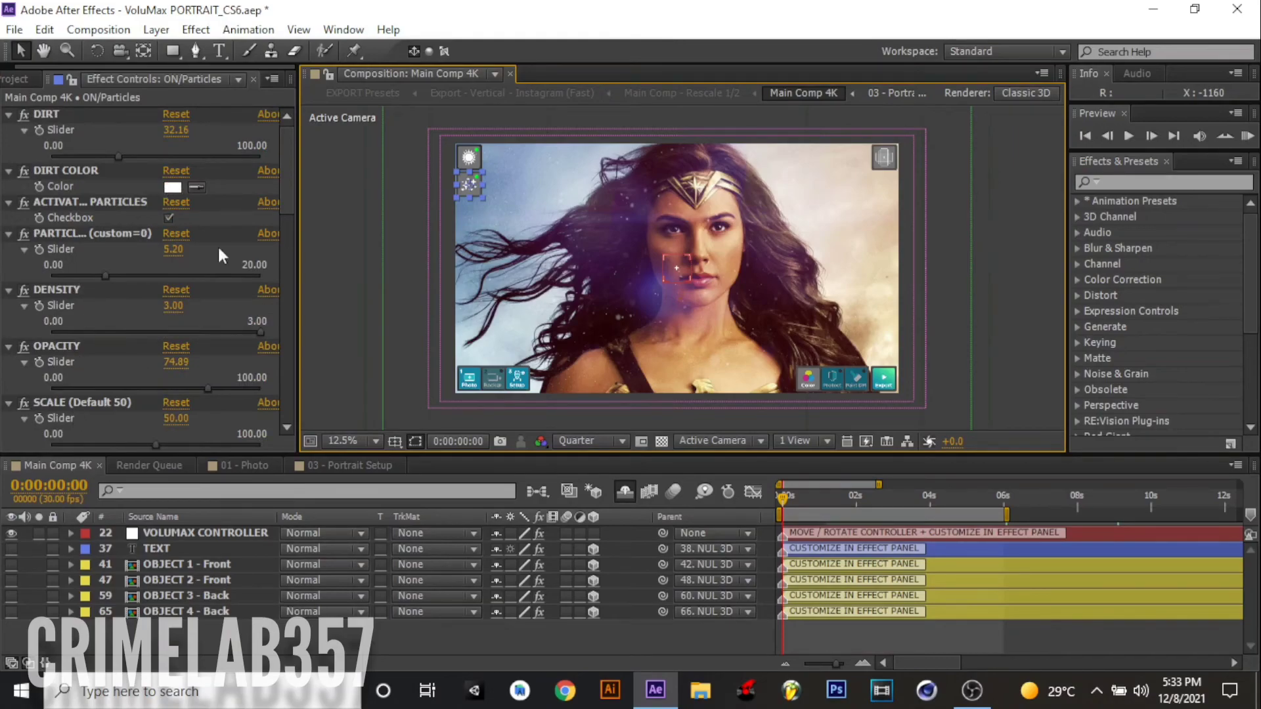
scroll(289, 241, "down", 6)
scroll(293, 254, "up", 8)
scroll(89, 262, "down", 8)
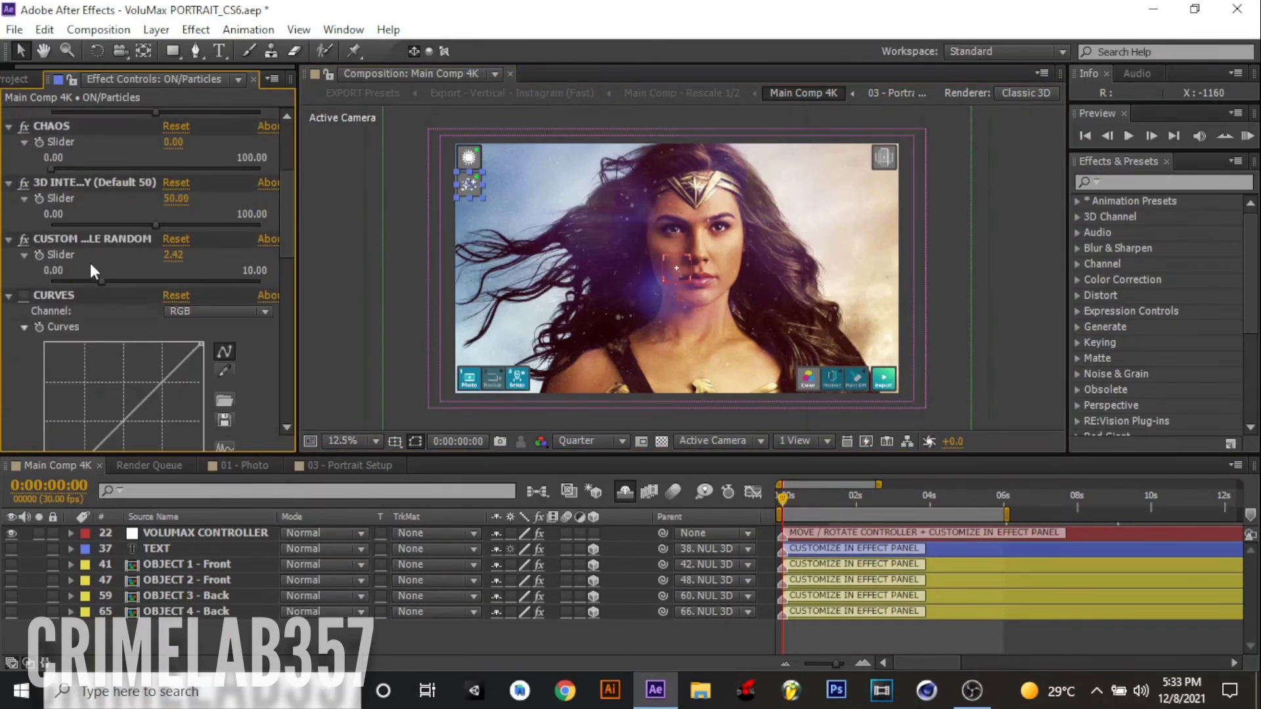
left_click(59, 465)
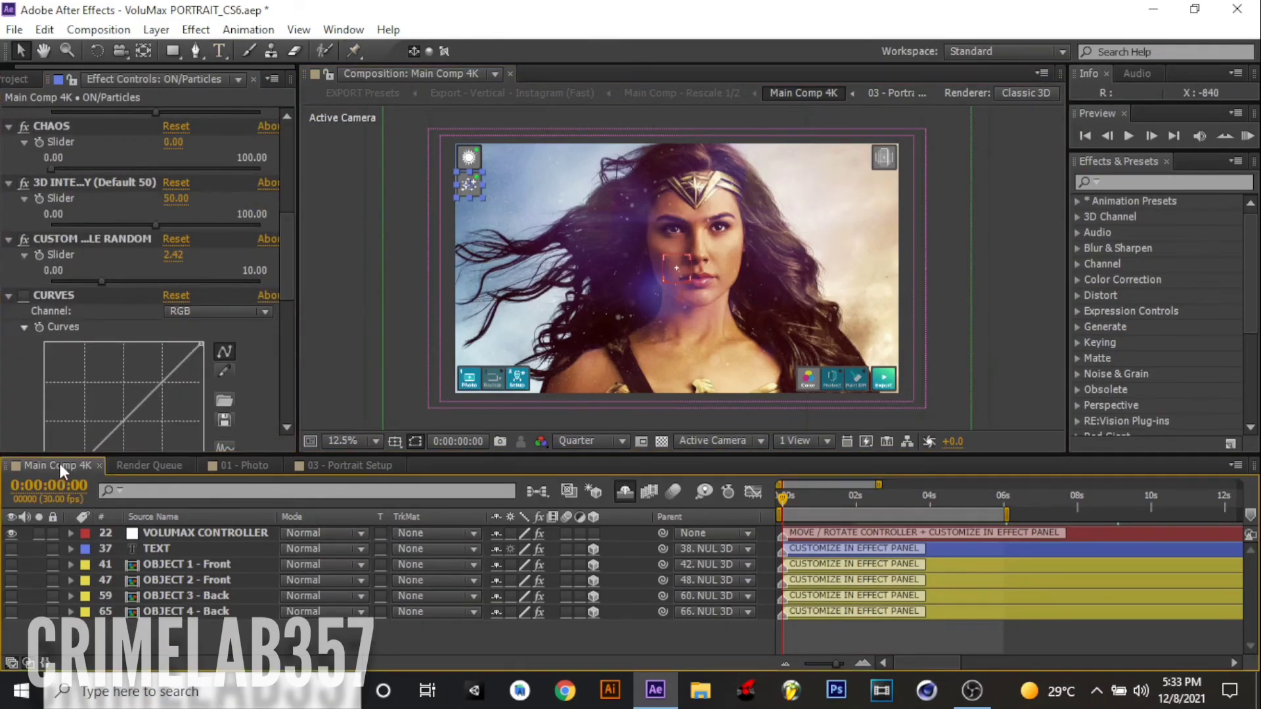
left_click(25, 77)
double_click(68, 277)
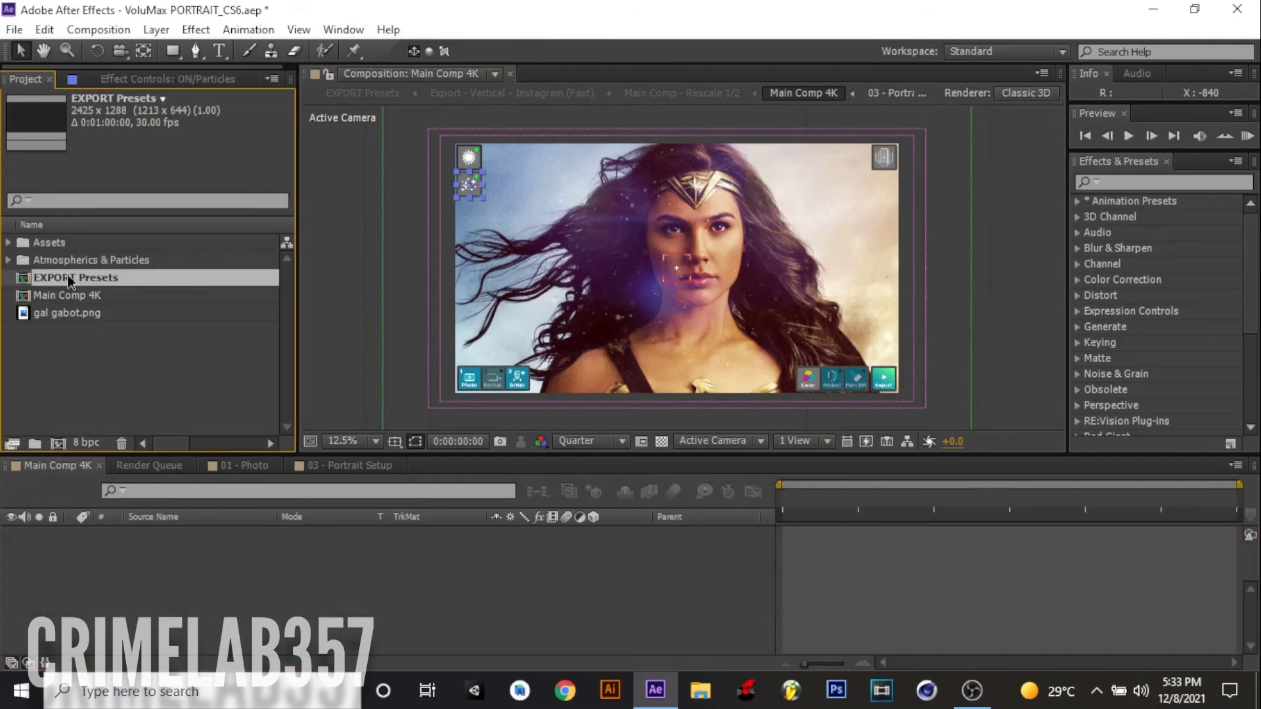
Step: Open Export - Horizontal - 1080P (Fast), extend its work area to 6 s, and render-queue it
double_click(539, 202)
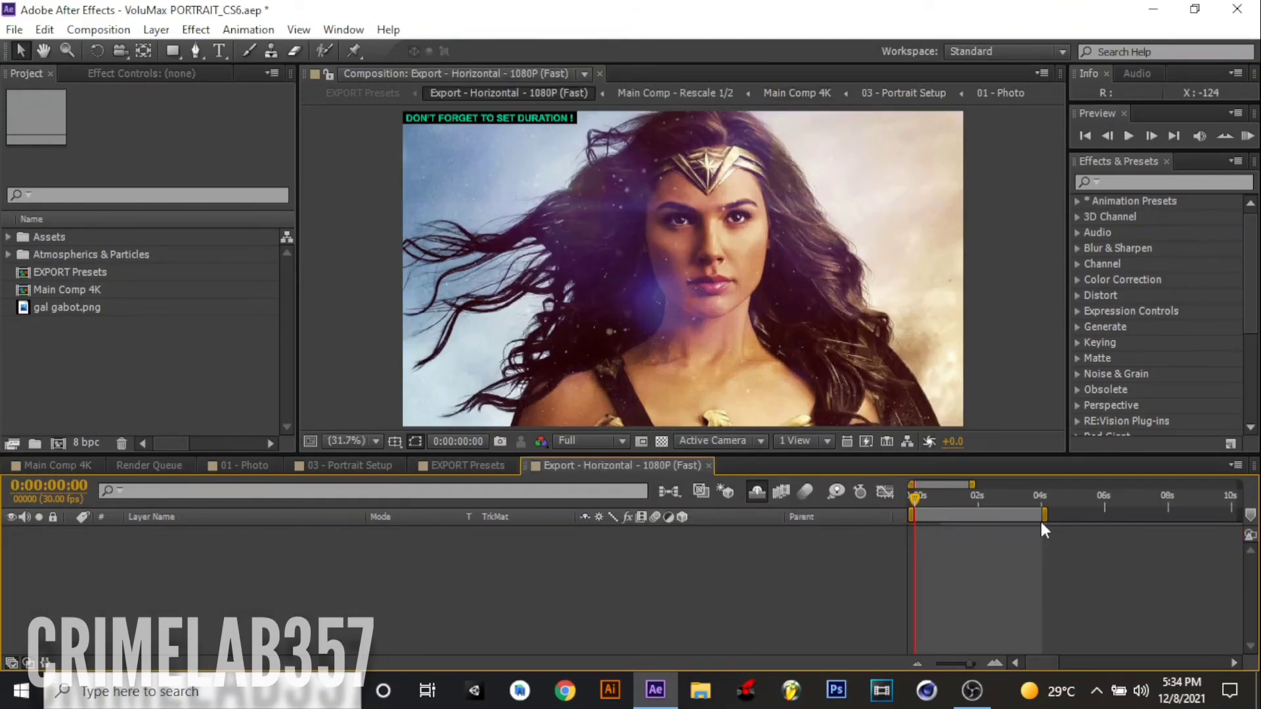
left_click_drag(1045, 515, 1104, 515)
key("minus")
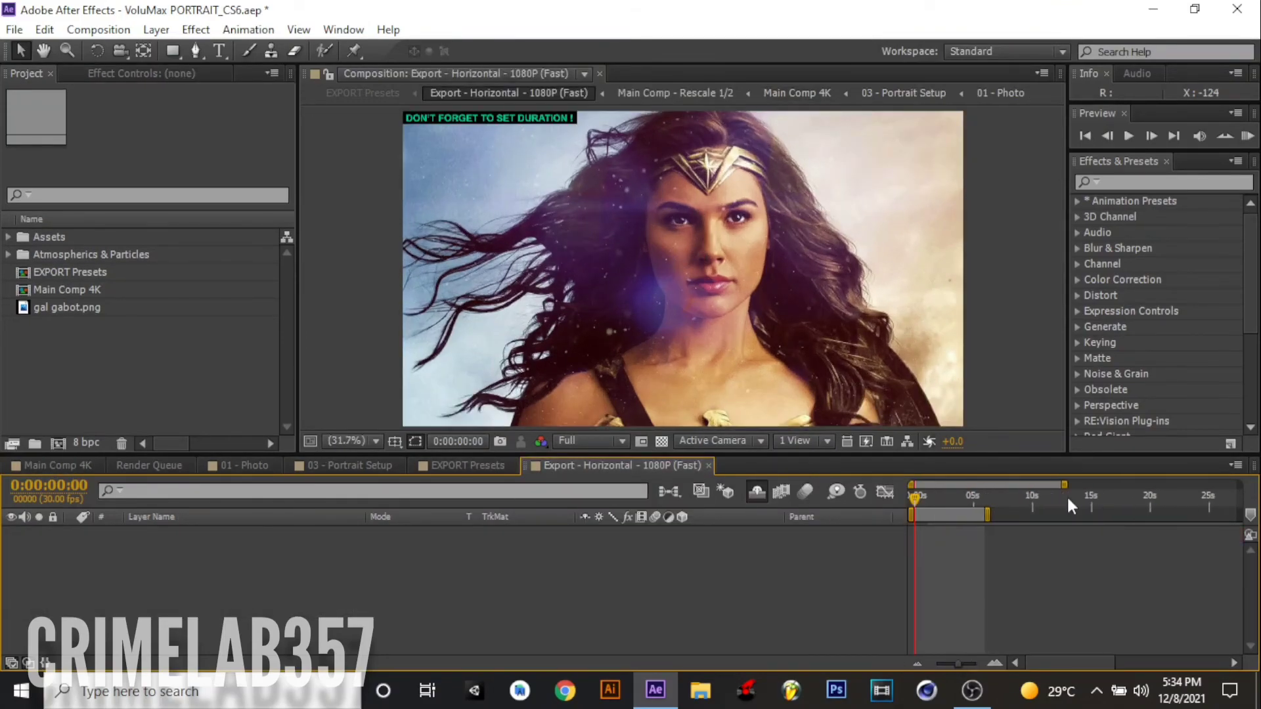
left_click(99, 29)
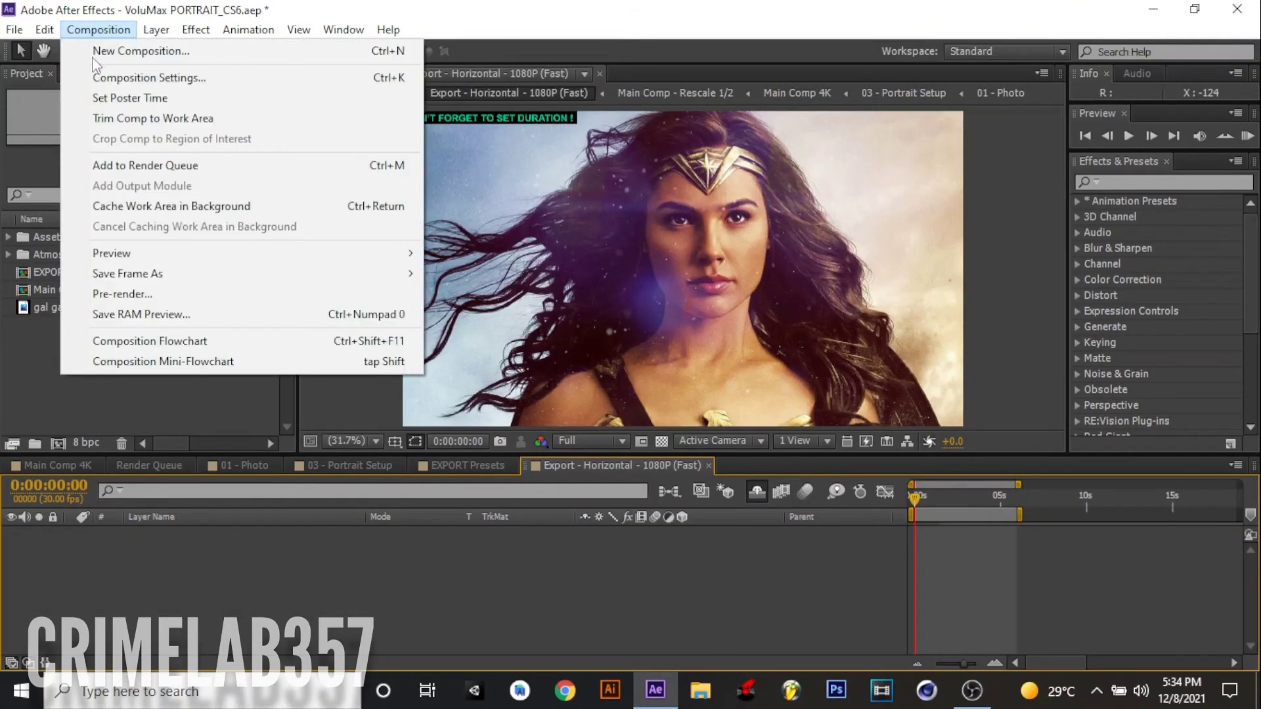
left_click(175, 164)
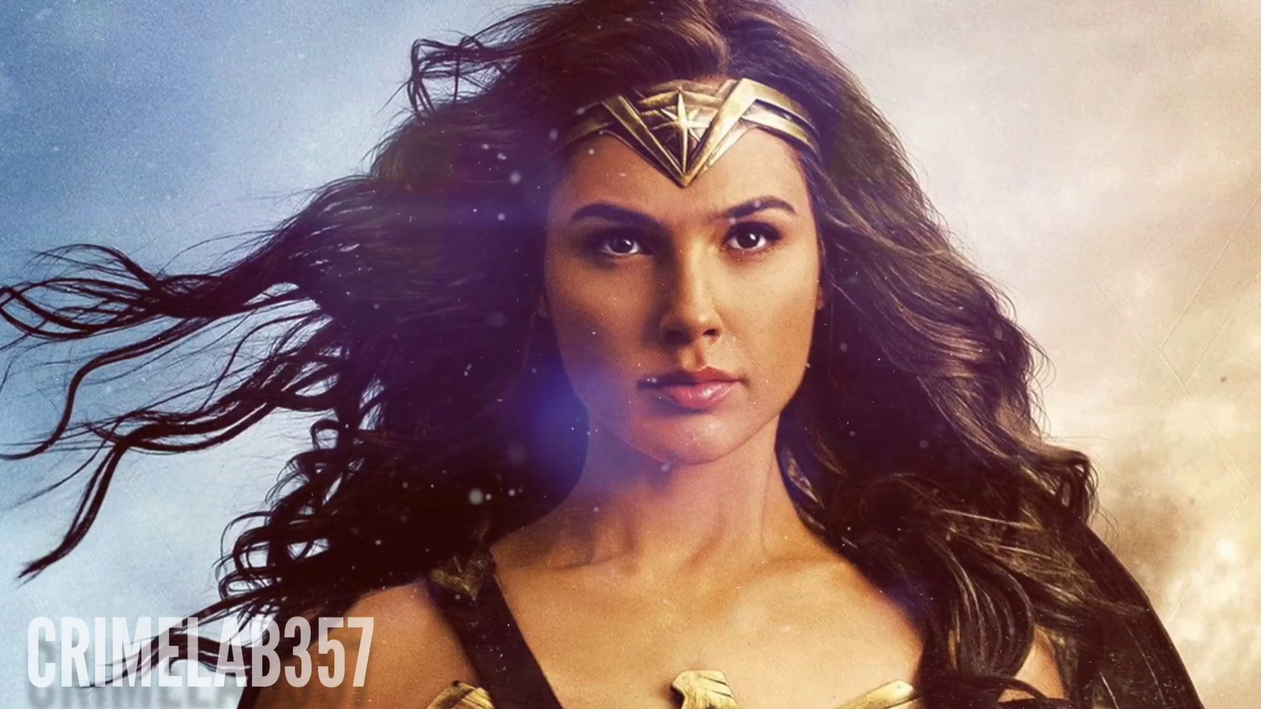